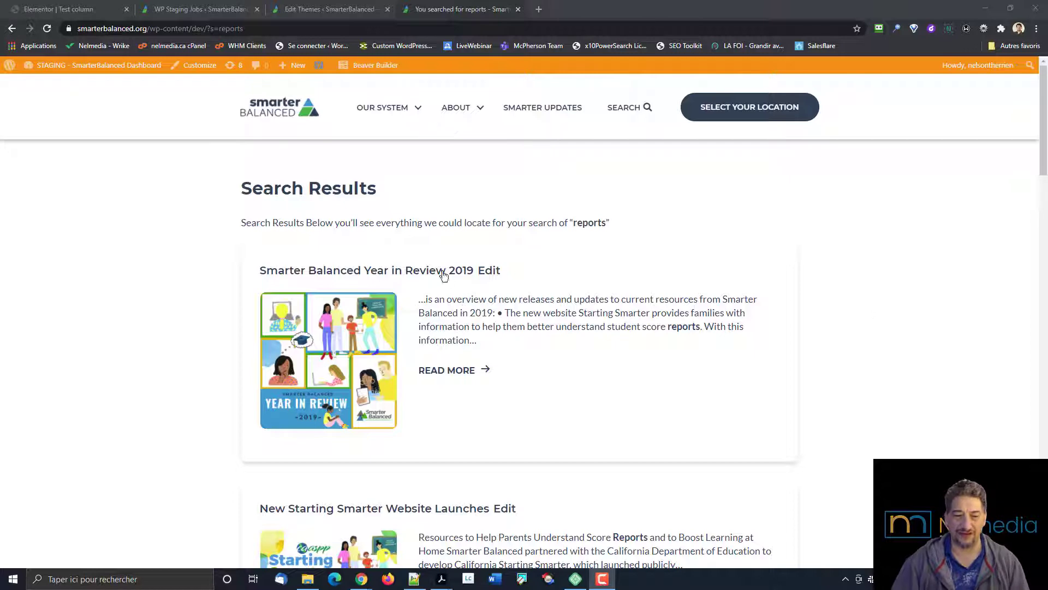
Step: Review the search results page for "reports" and the child theme's search.php template that builds it
{"action": "scroll", "coordinate": [369, 212], "scroll_direction": "down", "scroll_amount": 5}
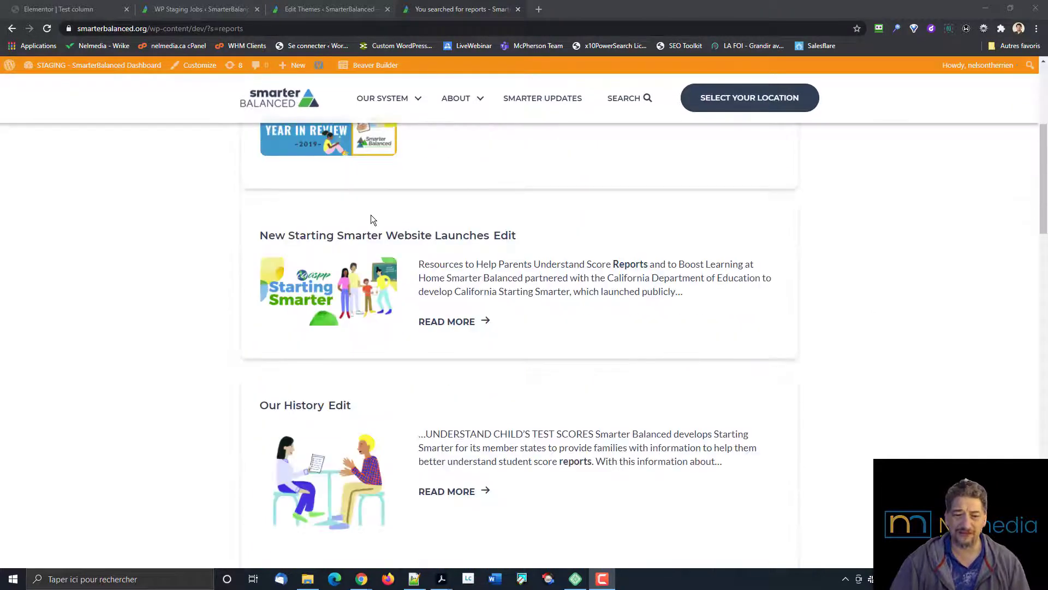
{"action": "scroll", "coordinate": [371, 214], "scroll_direction": "up", "scroll_amount": 5}
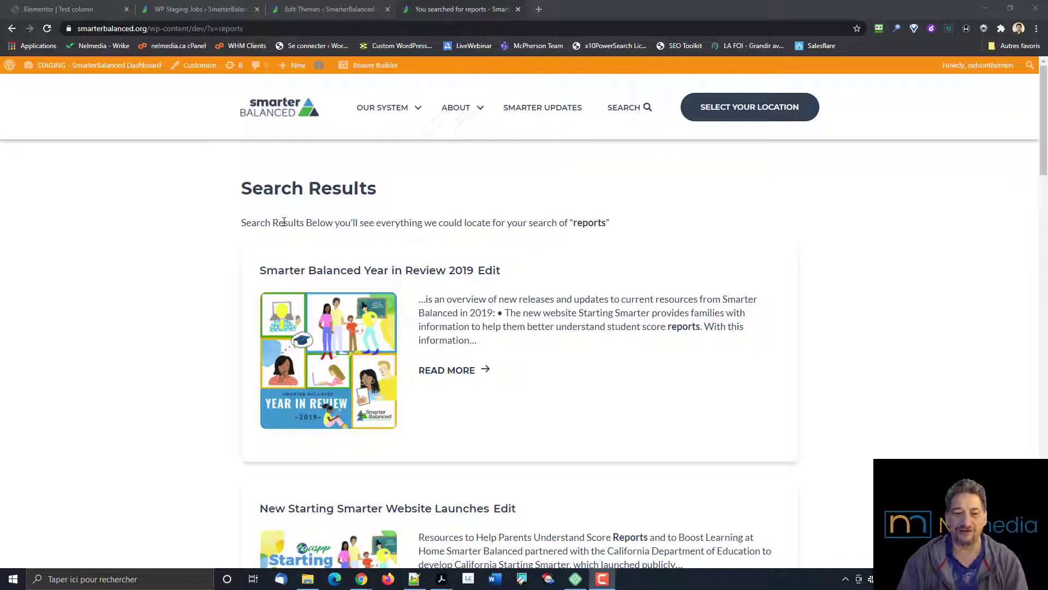
{"action": "left_click", "coordinate": [327, 9]}
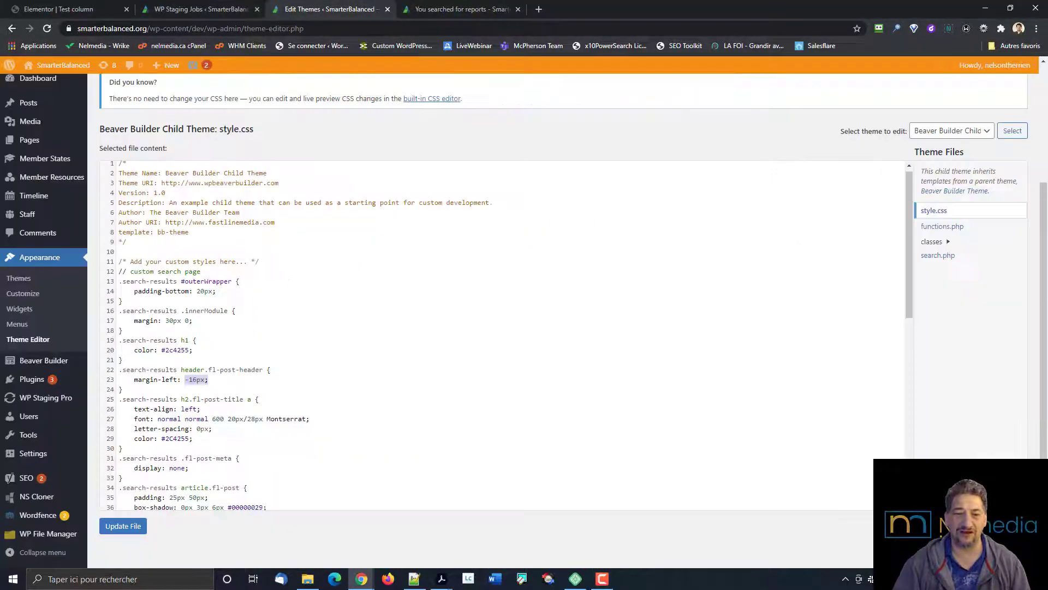
{"action": "left_click", "coordinate": [959, 257]}
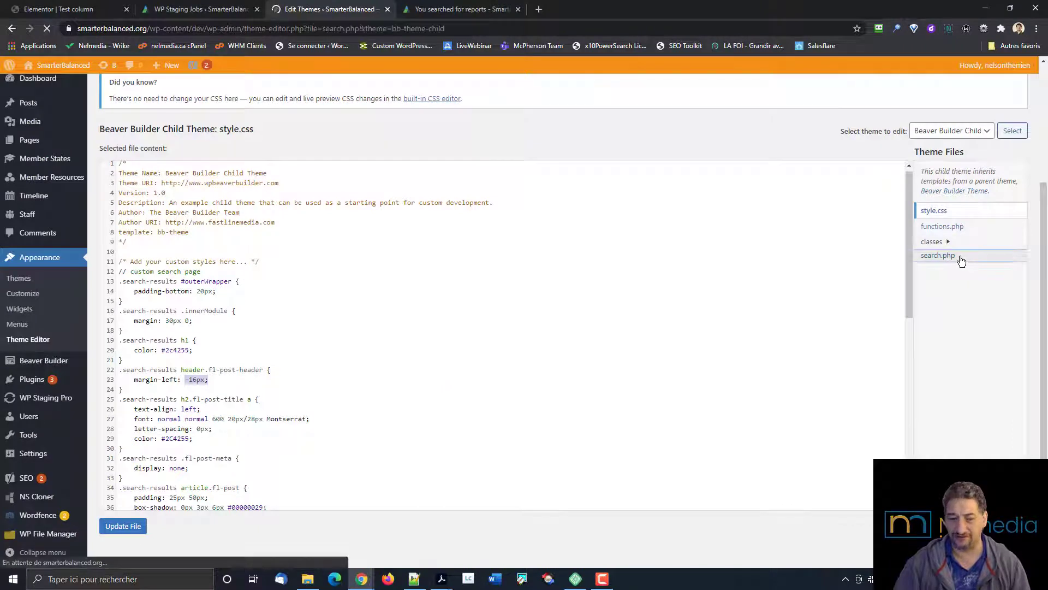
{"action": "scroll", "coordinate": [572, 365], "scroll_direction": "down", "scroll_amount": 3}
{"action": "scroll", "coordinate": [535, 262], "scroll_direction": "down", "scroll_amount": 3}
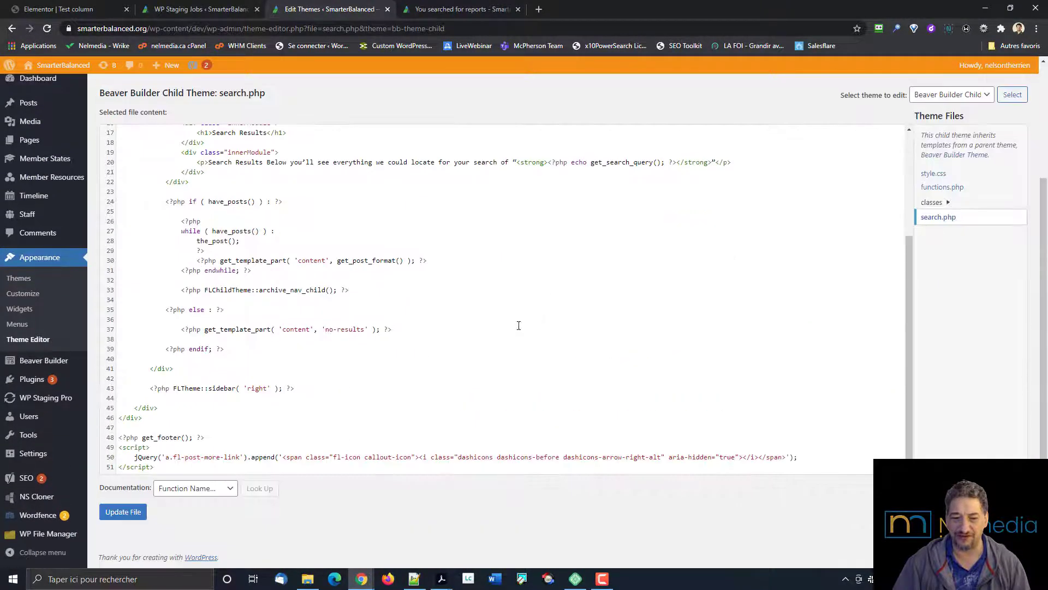
{"action": "scroll", "coordinate": [566, 326], "scroll_direction": "up", "scroll_amount": 3}
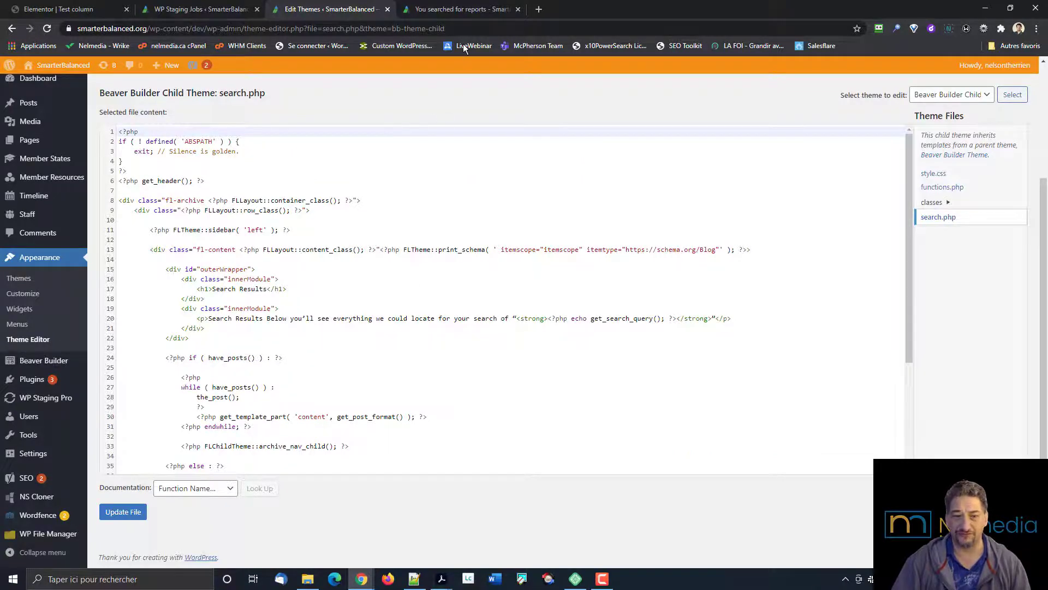
{"action": "left_click", "coordinate": [458, 10]}
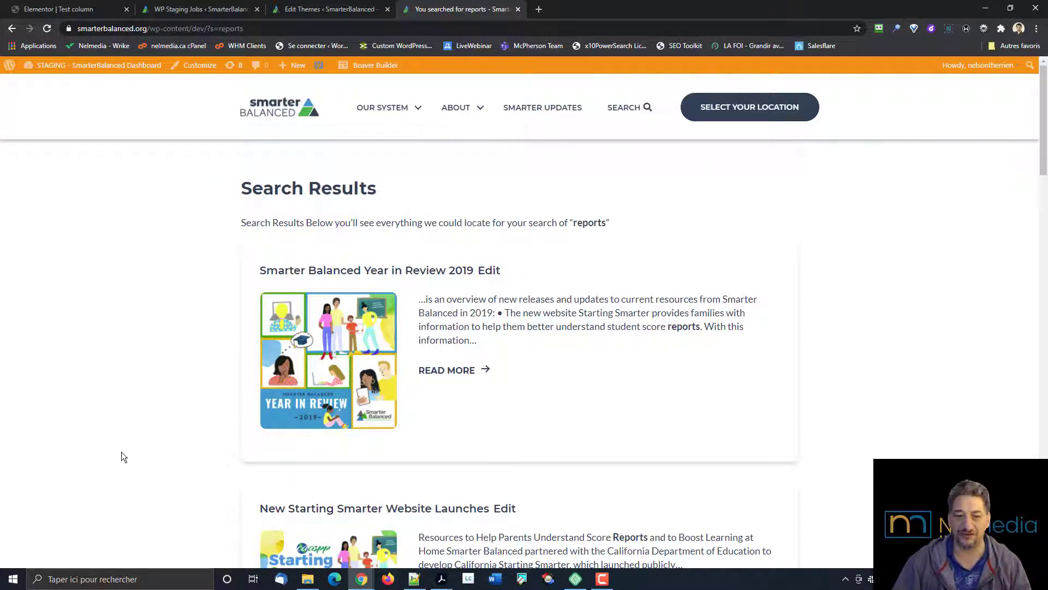
Step: Find and launch the Screen Divider application over the search results page
{"action": "left_click", "coordinate": [13, 580]}
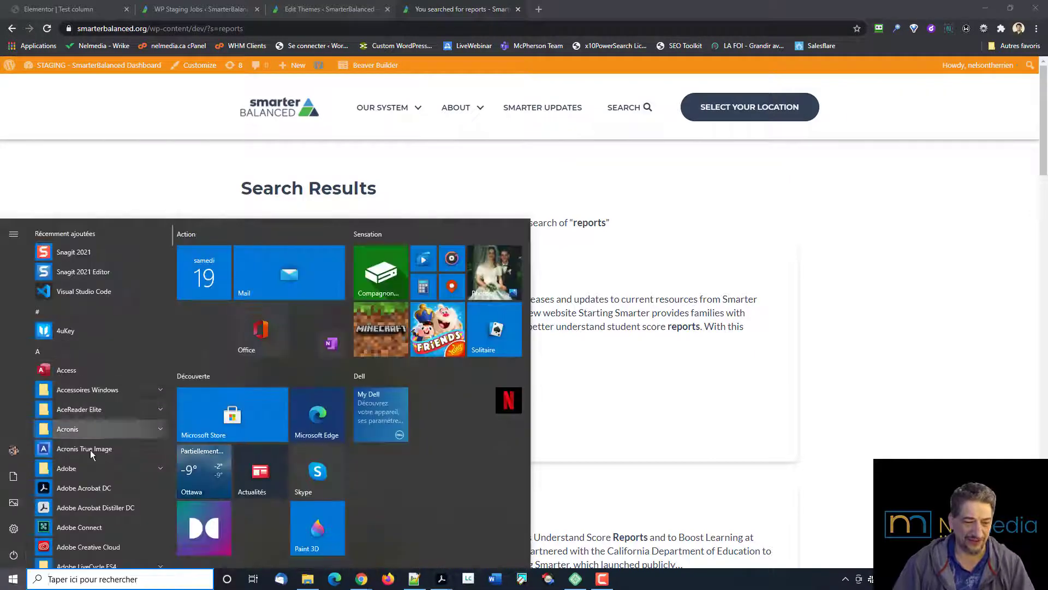
{"action": "left_click", "coordinate": [92, 580]}
{"action": "type", "text": "s"}
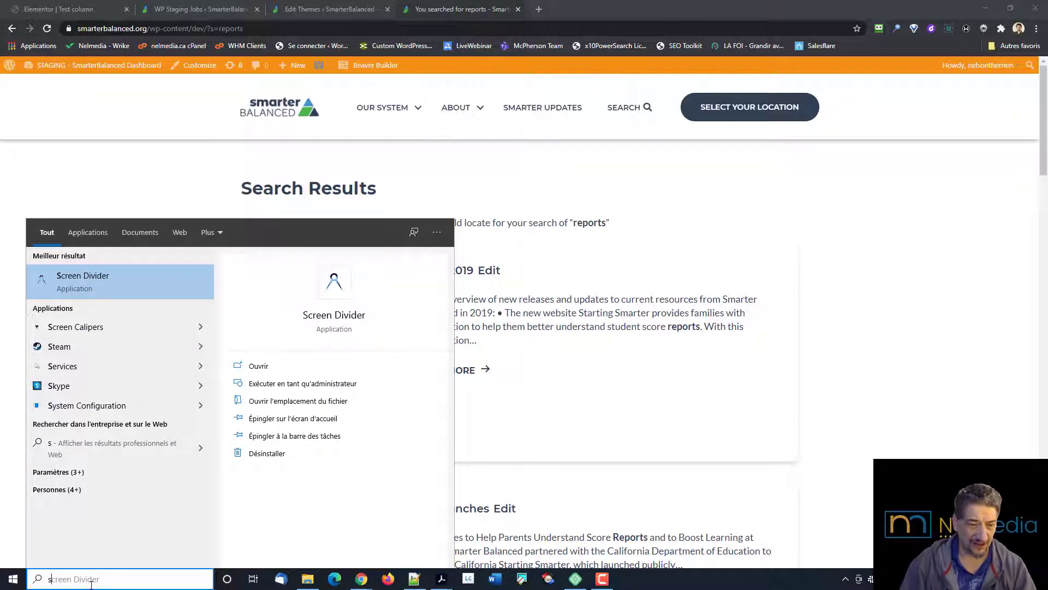
{"action": "key", "text": "Escape"}
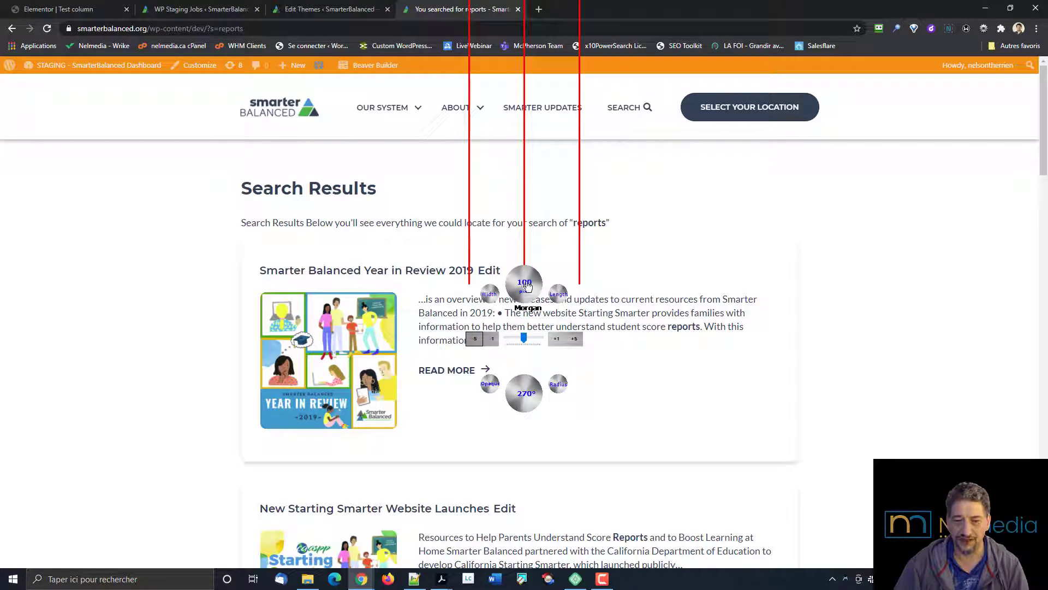
Step: Position the Screen Divider guides so the middle vertical line meets the left edge of the site logo
{"action": "left_click_drag", "start_coordinate": [527, 286], "coordinate": [523, 440]}
{"action": "left_click_drag", "start_coordinate": [525, 540], "coordinate": [519, 507]}
{"action": "left_click_drag", "start_coordinate": [520, 427], "coordinate": [244, 96]}
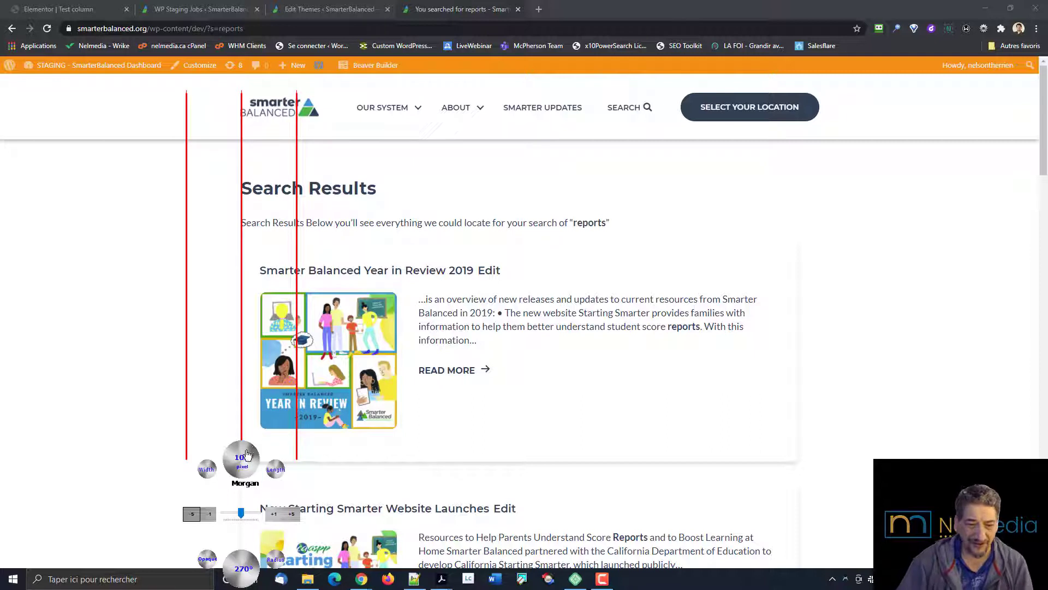
{"action": "left_click_drag", "start_coordinate": [250, 451], "coordinate": [246, 436]}
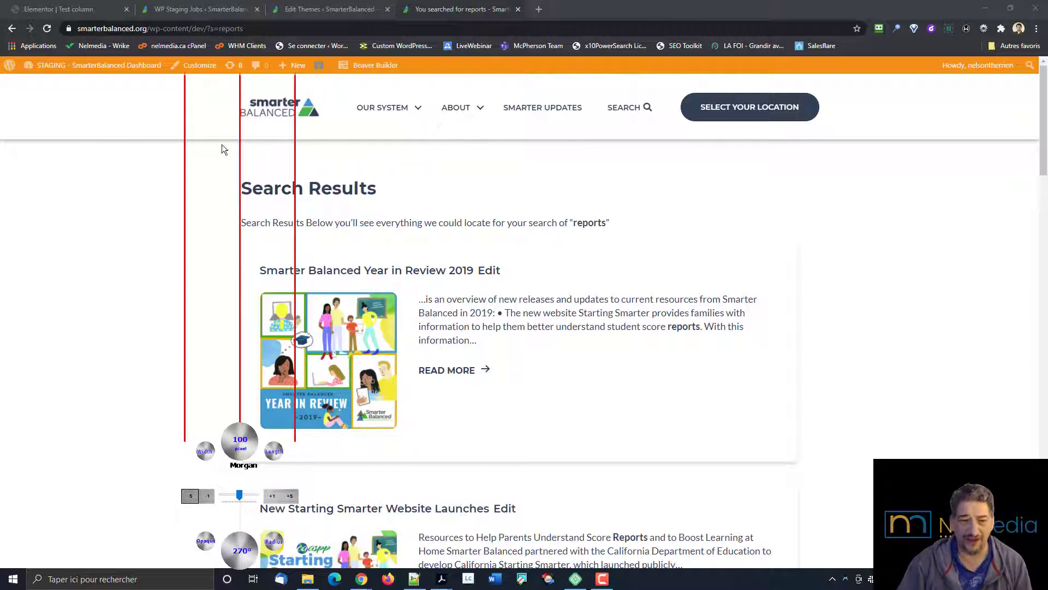
Step: Open the browser's developer tools and inspect the "Search Results" heading
{"action": "left_click", "coordinate": [869, 318]}
{"action": "key", "text": "F12"}
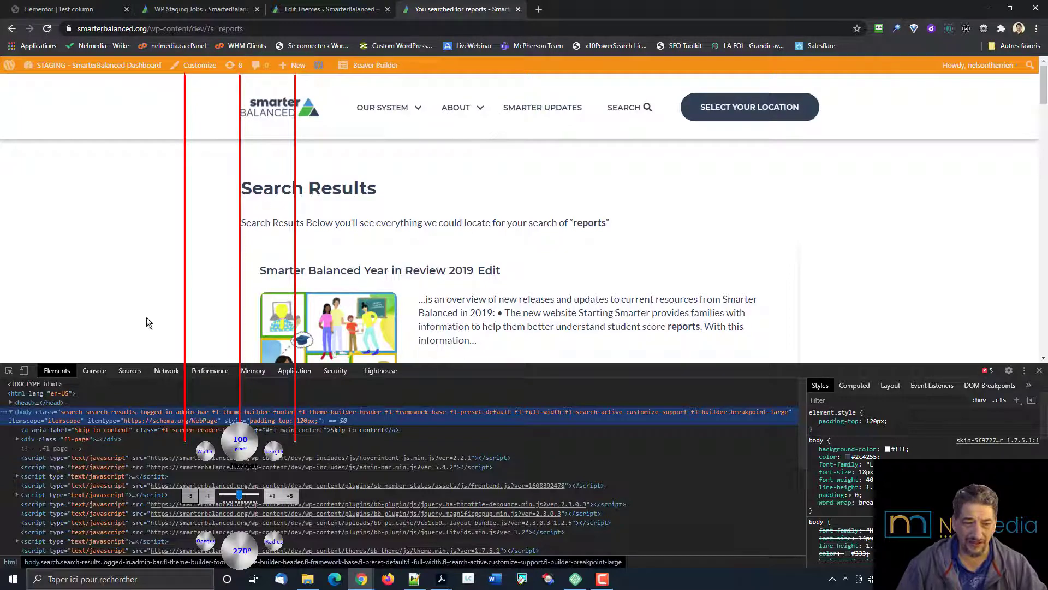
{"action": "left_click", "coordinate": [9, 370]}
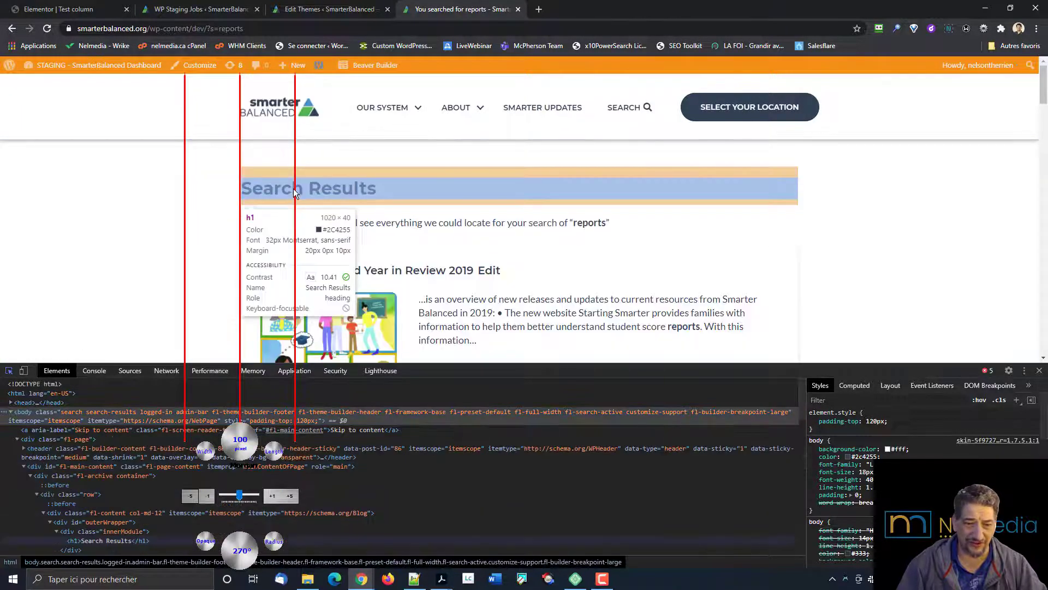
{"action": "left_click", "coordinate": [293, 189]}
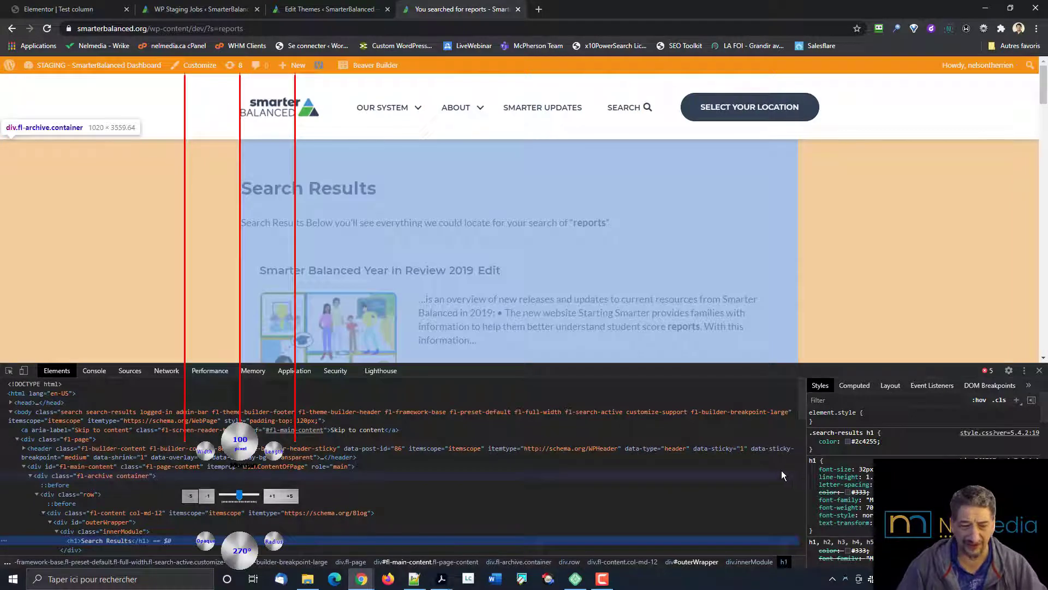
Step: Add a margin-left of -10px to the .search-results h1 rule in the inspected styles
{"action": "scroll", "coordinate": [390, 313], "scroll_direction": "down", "scroll_amount": 1}
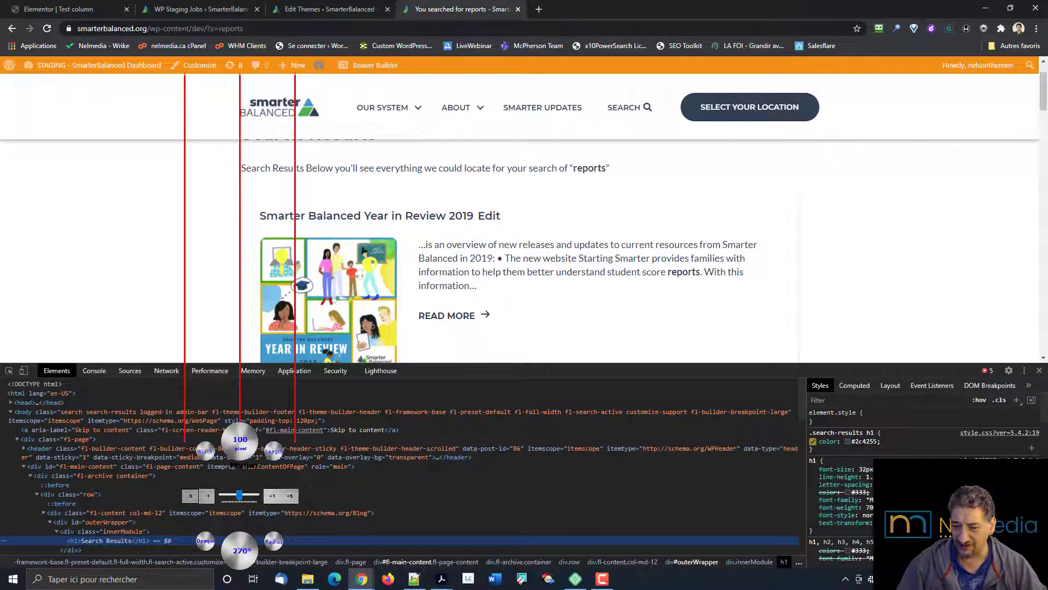
{"action": "left_click", "coordinate": [868, 441]}
{"action": "key", "text": "Return"}
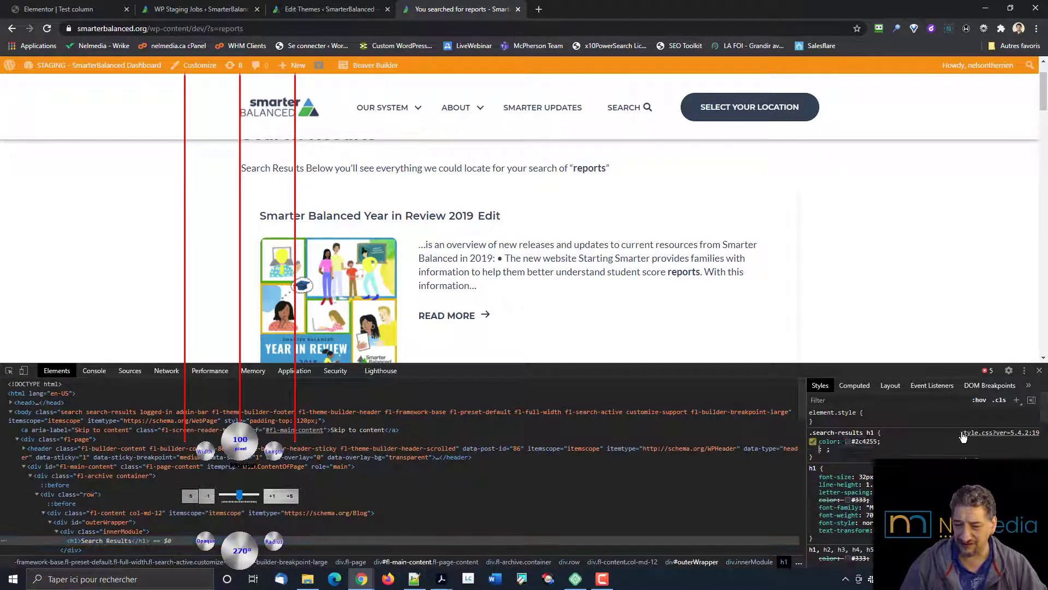
{"action": "type", "text": "margin-block"}
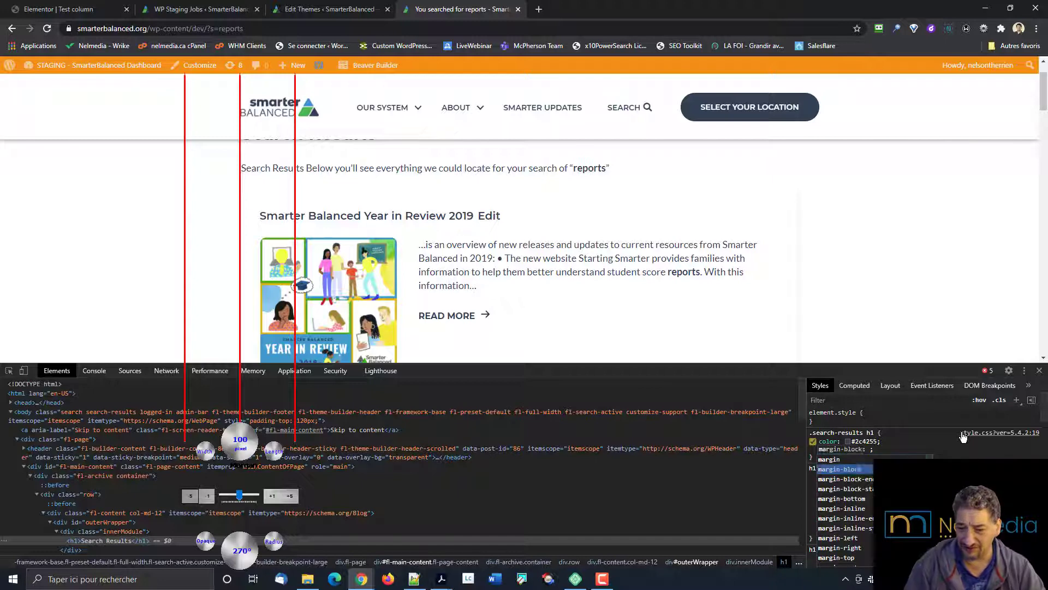
{"action": "key", "text": "Down"}
{"action": "key", "text": "Down"}
{"action": "key", "text": "Down"}
{"action": "key", "text": "Down"}
{"action": "key", "text": "Down"}
{"action": "key", "text": "Down"}
{"action": "key", "text": "Down"}
{"action": "key", "text": "Down"}
{"action": "key", "text": "Tab"}
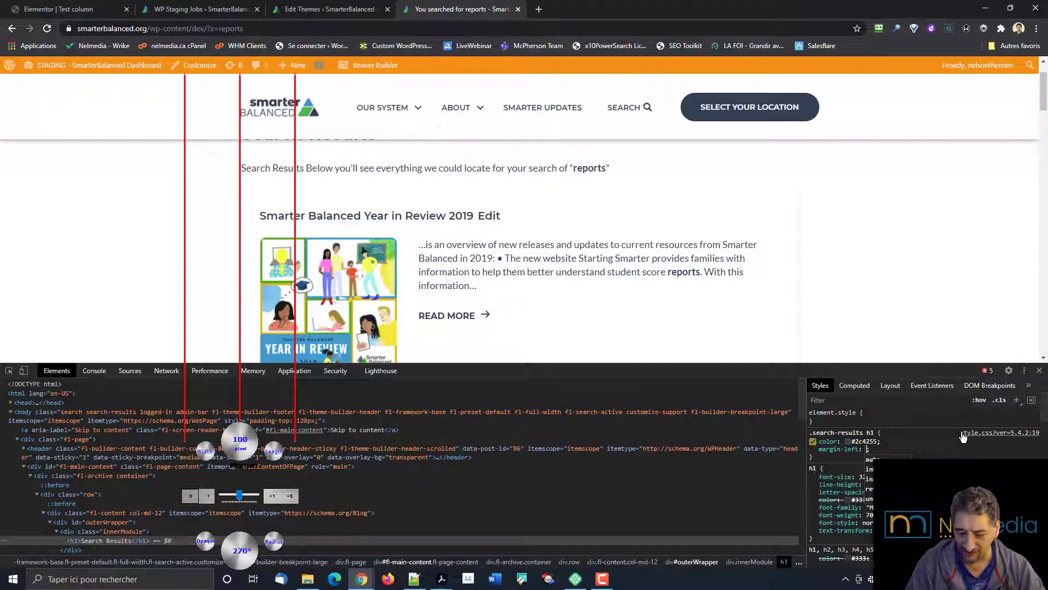
{"action": "type", "text": "-1"}
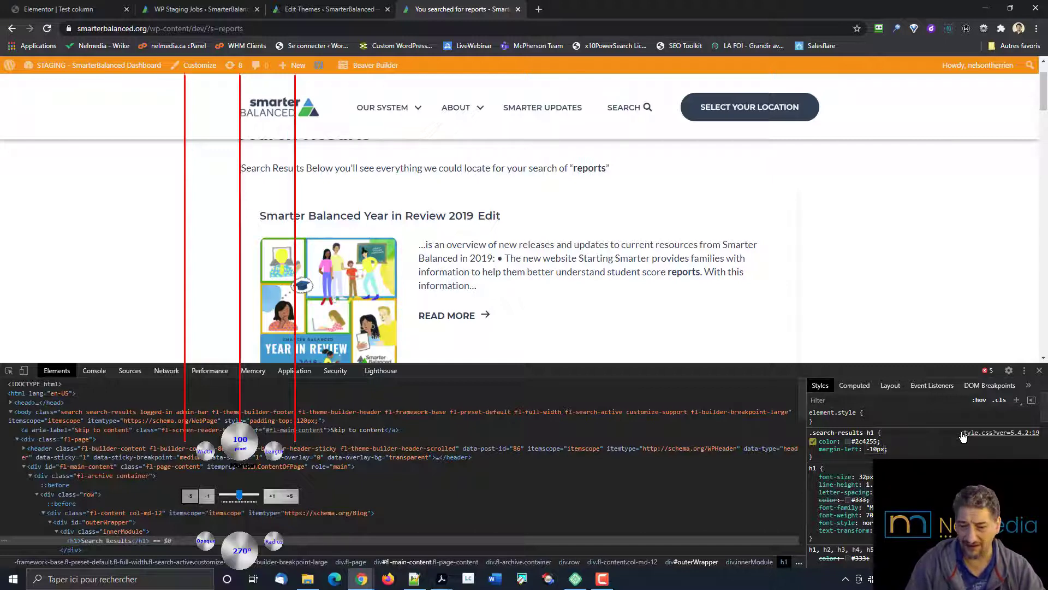
{"action": "type", "text": "0px"}
{"action": "key", "text": "Return"}
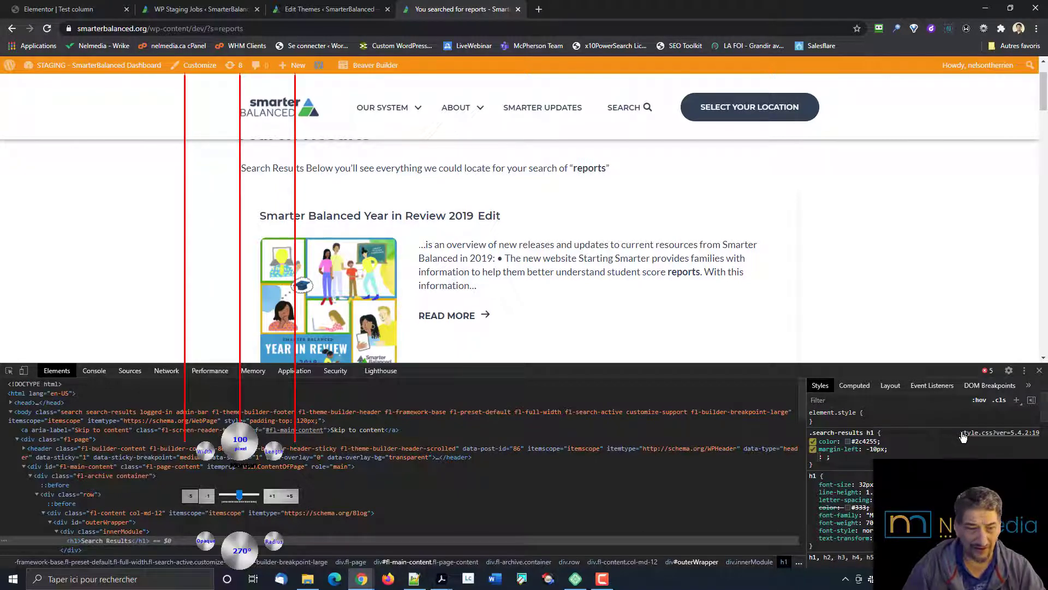
Step: Fine-tune the h1 rule's margin-left to -2px so the heading lines up with the middle guide line
{"action": "scroll", "coordinate": [686, 197], "scroll_direction": "up", "scroll_amount": 1}
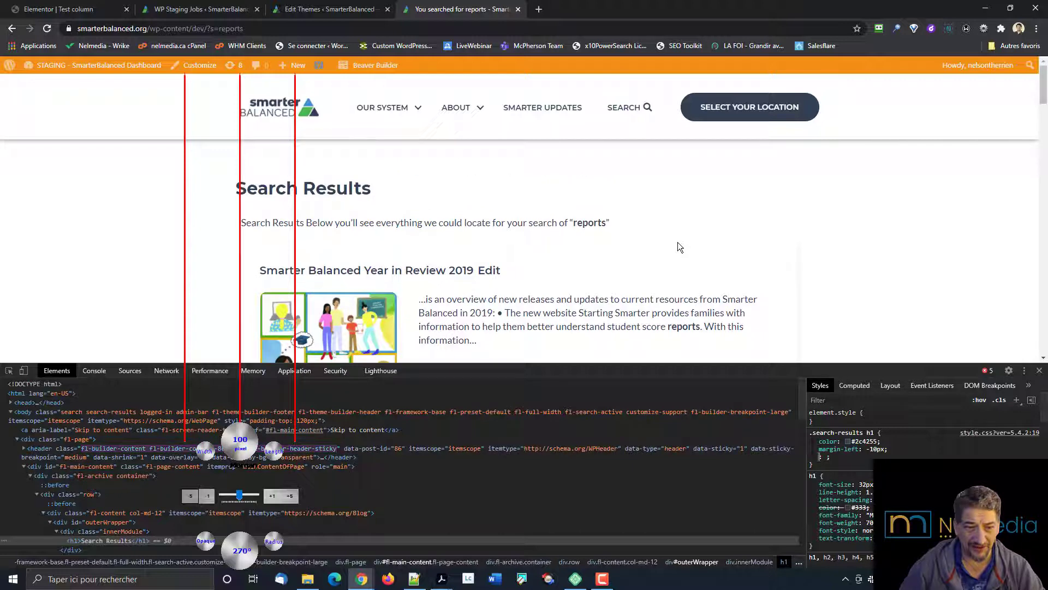
{"action": "left_click", "coordinate": [876, 449]}
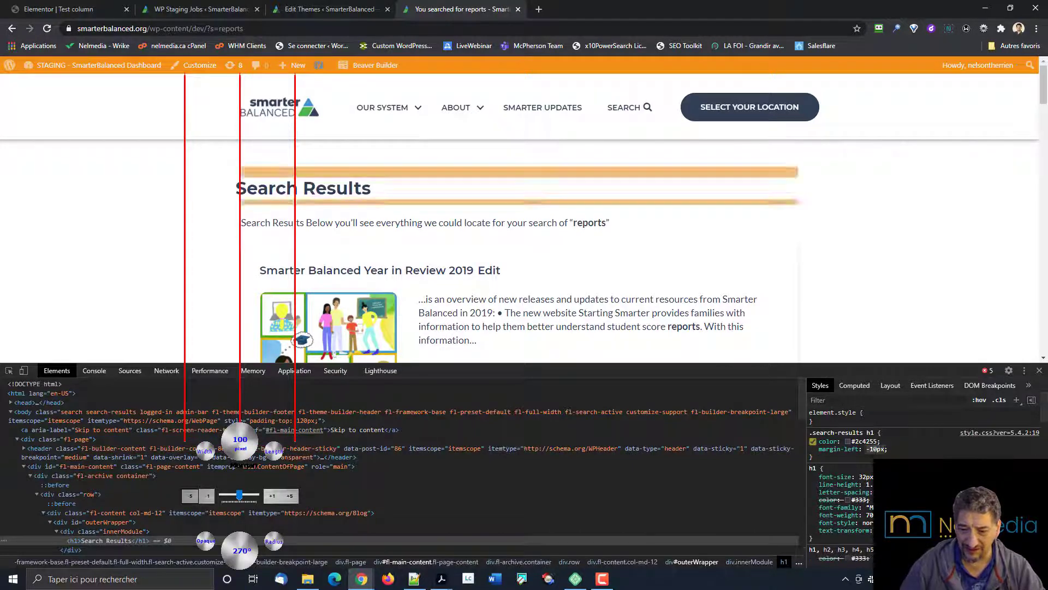
{"action": "key", "text": "Down"}
{"action": "key", "text": "Down"}
{"action": "key", "text": "Down"}
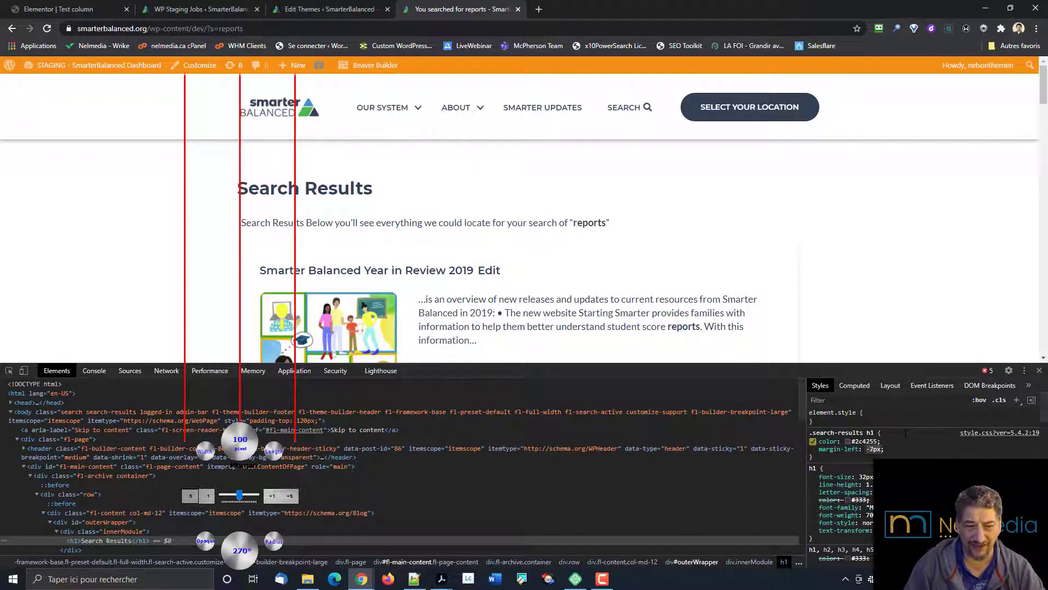
{"action": "key", "text": "Up"}
{"action": "key", "text": "Up"}
{"action": "key", "text": "Up"}
{"action": "key", "text": "Up"}
{"action": "key", "text": "Up"}
{"action": "key", "text": "Up"}
{"action": "key", "text": "Up"}
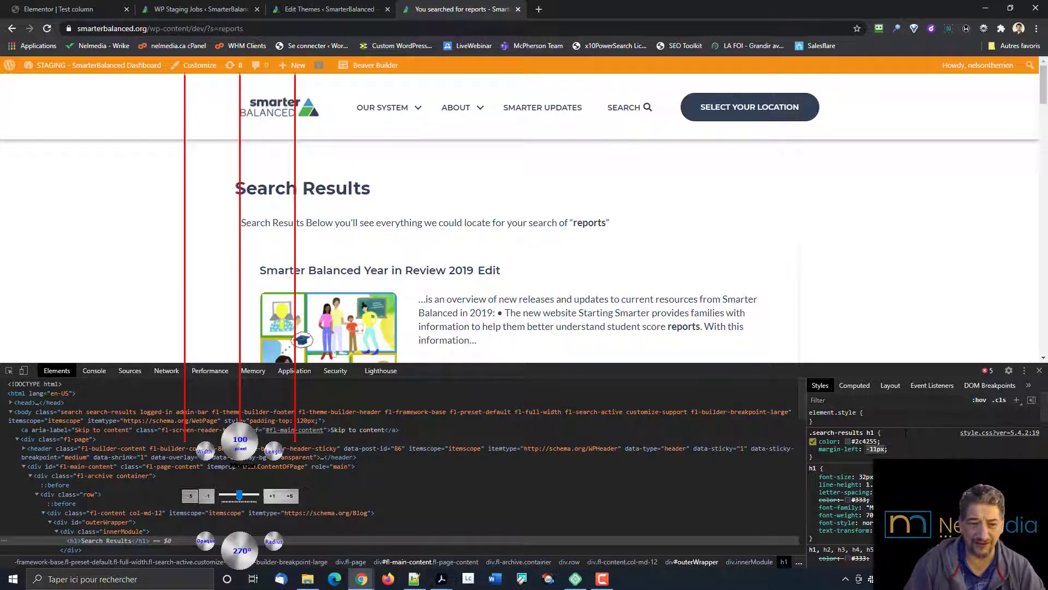
{"action": "key", "text": "Up"}
{"action": "key", "text": "Up"}
{"action": "key", "text": "Up"}
{"action": "key", "text": "Up"}
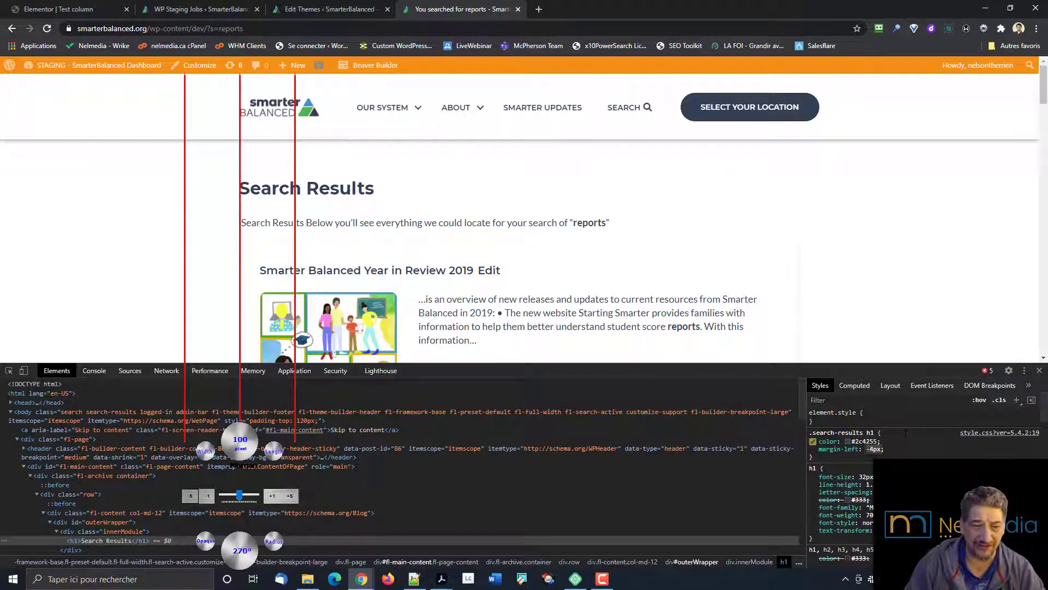
{"action": "key", "text": "Down"}
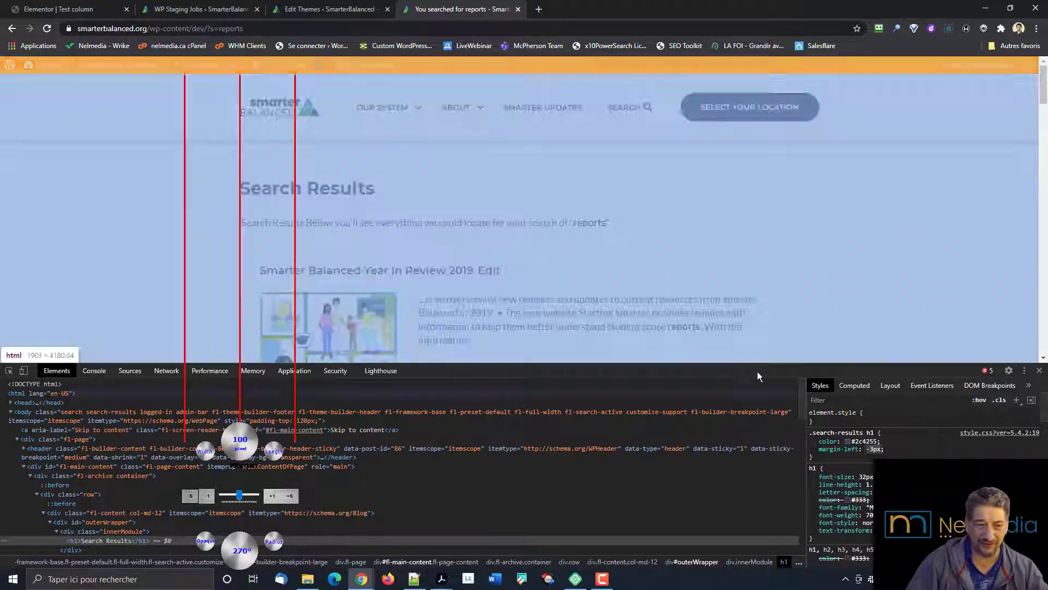
{"action": "key", "text": "Up"}
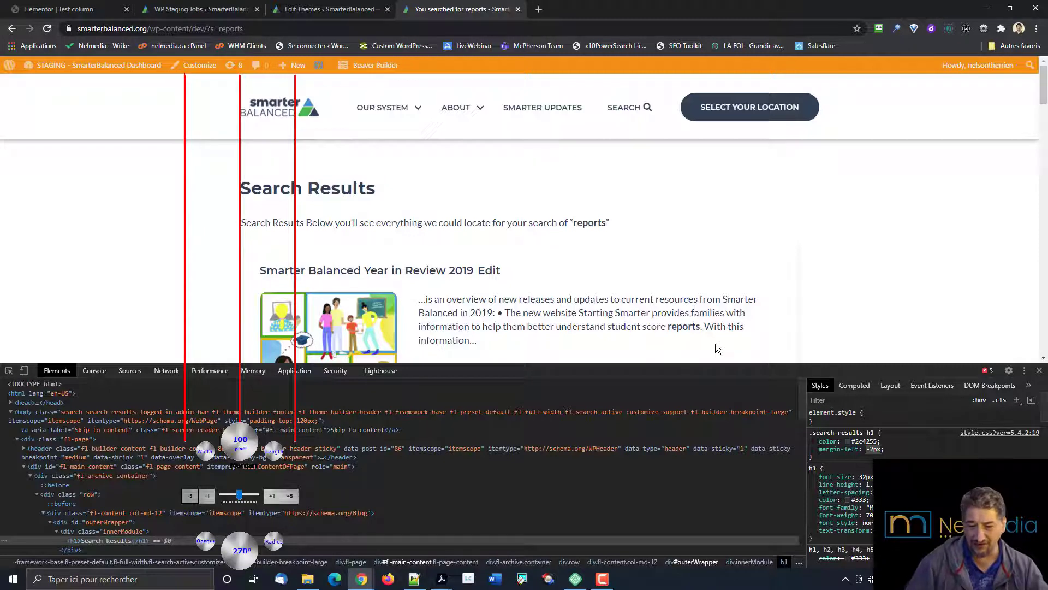
Step: Open the child theme's style.css in the theme editor and look through its .search-results rules
{"action": "left_click", "coordinate": [299, 5]}
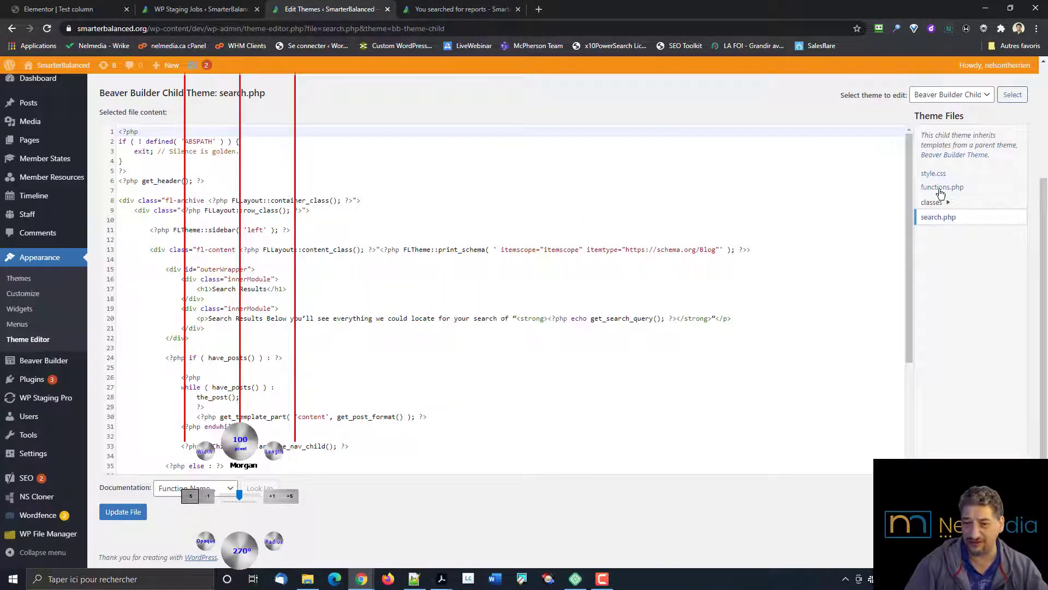
{"action": "left_click", "coordinate": [933, 174]}
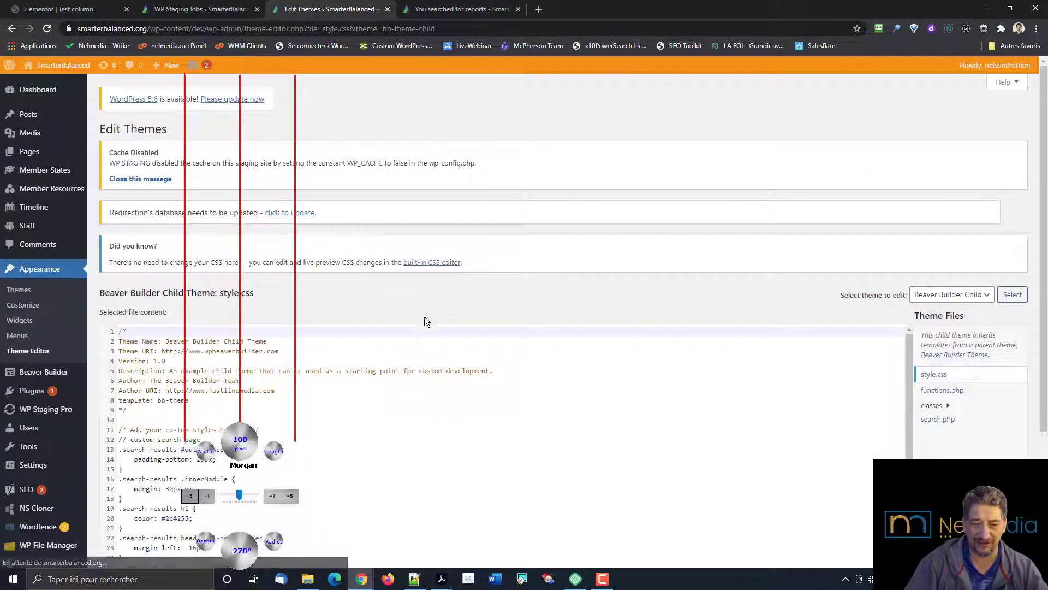
{"action": "scroll", "coordinate": [405, 379], "scroll_direction": "down", "scroll_amount": 6}
{"action": "scroll", "coordinate": [983, 361], "scroll_direction": "down", "scroll_amount": 3}
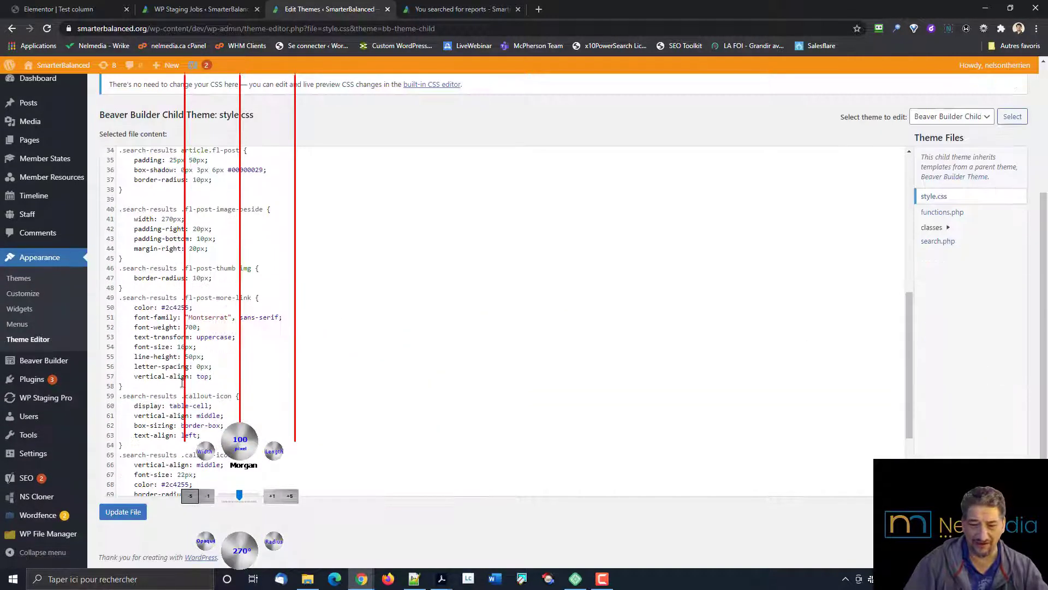
Step: Return to the search results page and move the middle guide line to the left edge of the first result's title and image
{"action": "left_click", "coordinate": [446, 16]}
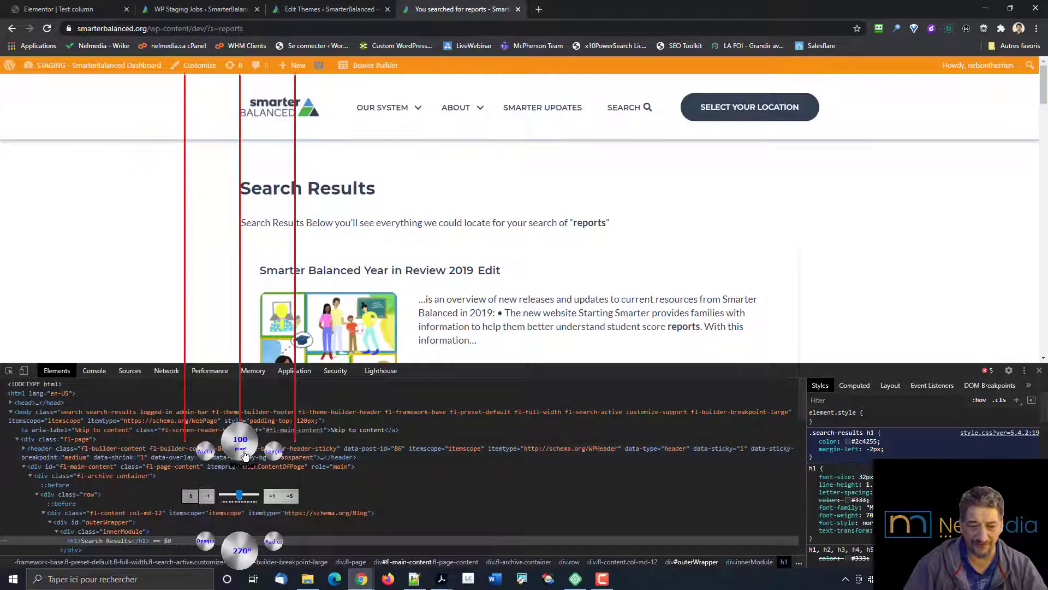
{"action": "left_click_drag", "start_coordinate": [244, 455], "coordinate": [262, 465]}
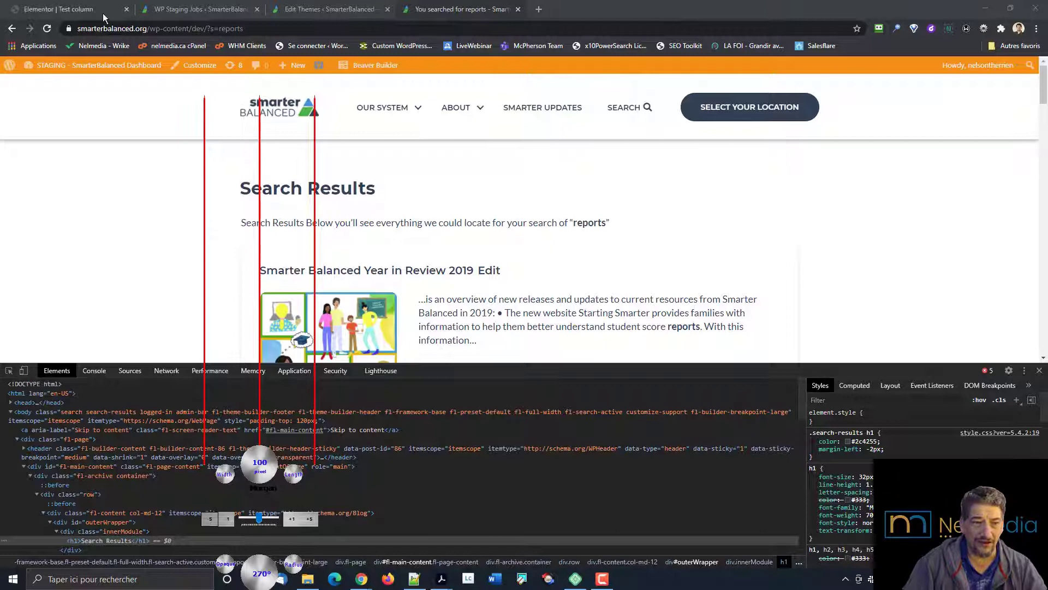
Step: Switch to the Elementor test page and compare the left edges of its two three-column sections
{"action": "left_click", "coordinate": [59, 9]}
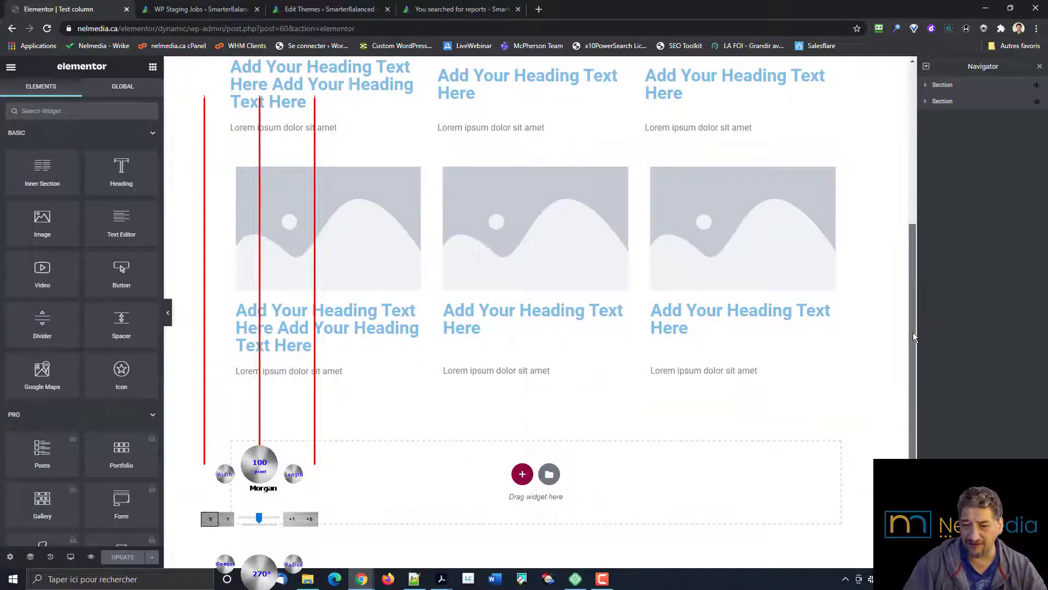
{"action": "left_click_drag", "start_coordinate": [912, 335], "coordinate": [911, 292]}
{"action": "scroll", "coordinate": [911, 292], "scroll_direction": "up", "scroll_amount": 1}
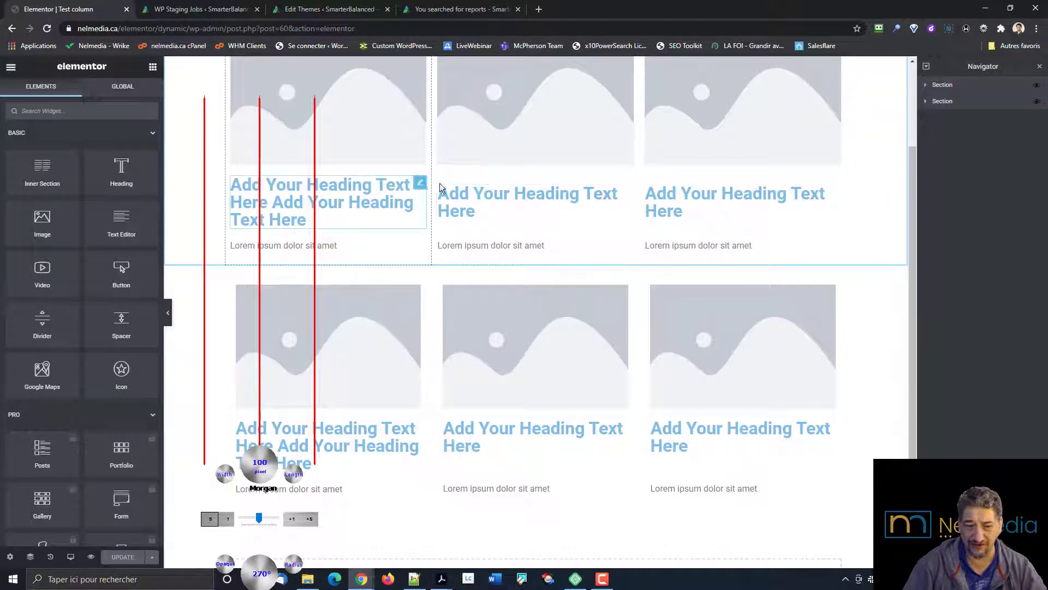
Step: Rotate the guide lines to horizontal and place them over the first section's images, with the upper line along the image tops
{"action": "left_click_drag", "start_coordinate": [264, 572], "coordinate": [391, 464]}
{"action": "left_click_drag", "start_coordinate": [270, 469], "coordinate": [678, 202]}
{"action": "scroll", "coordinate": [739, 360], "scroll_direction": "up", "scroll_amount": 2}
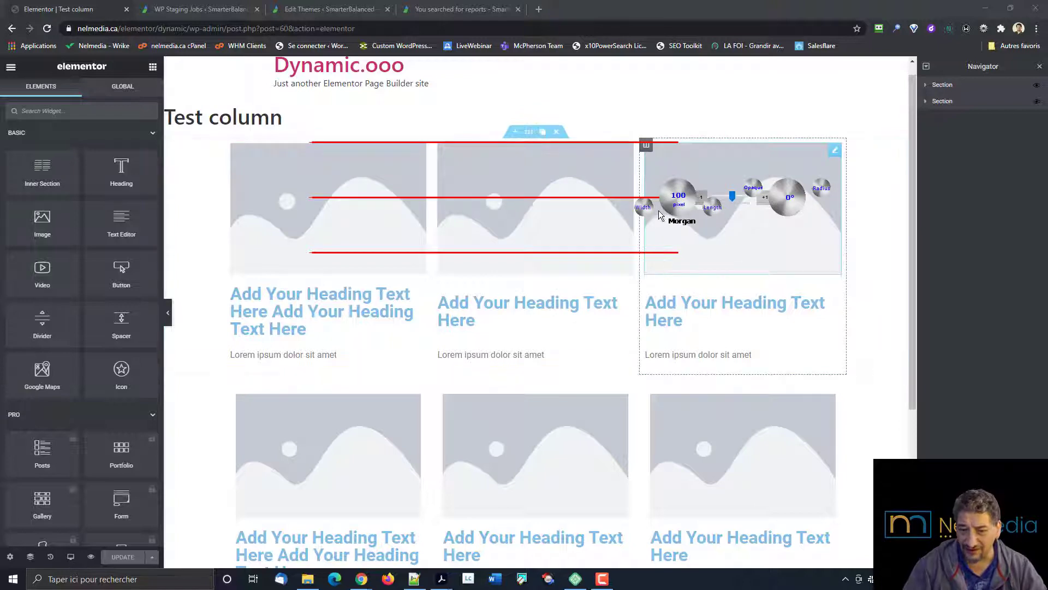
Step: Try thicker guide lines and wider spacing, then make the lines thin again
{"action": "mouse_move", "coordinate": [646, 210]}
{"action": "left_mouse_down"}
{"action": "mouse_move", "coordinate": [649, 178]}
{"action": "mouse_move", "coordinate": [651, 208]}
{"action": "left_mouse_up"}
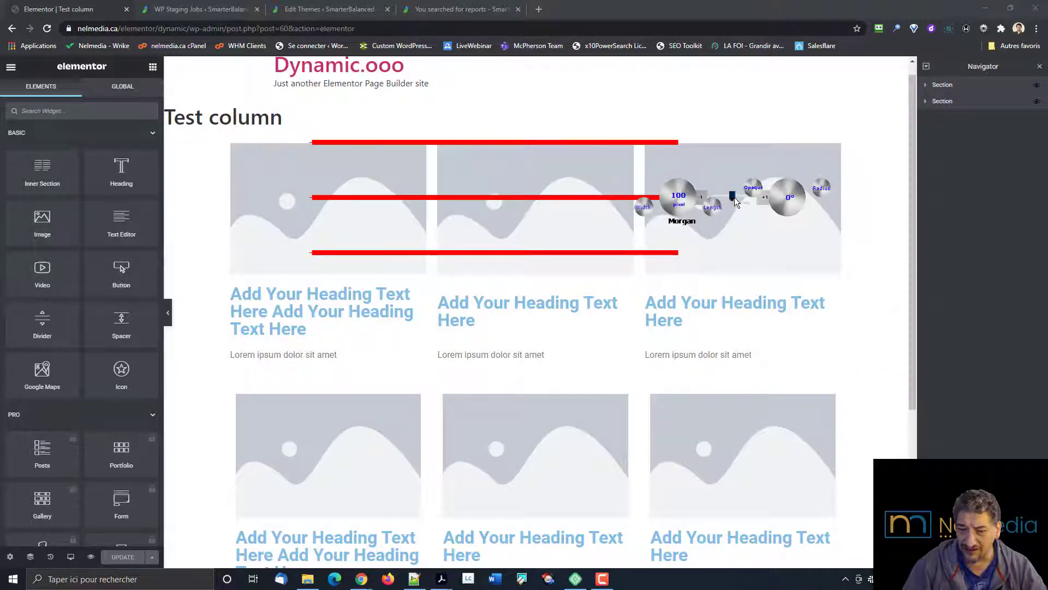
{"action": "mouse_move", "coordinate": [733, 196]}
{"action": "left_mouse_down"}
{"action": "mouse_move", "coordinate": [745, 198]}
{"action": "mouse_move", "coordinate": [732, 195]}
{"action": "left_mouse_up"}
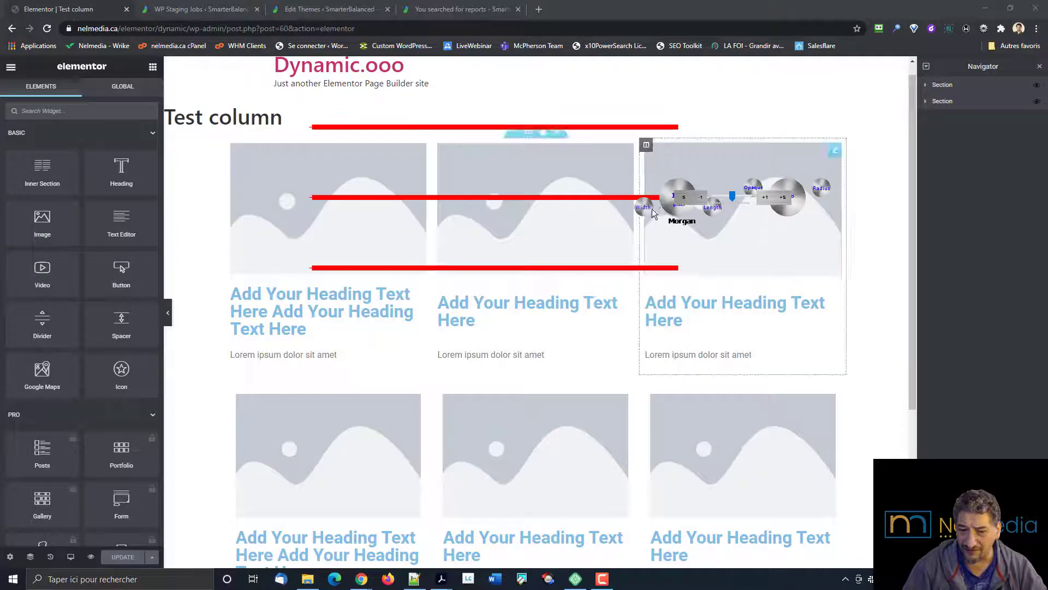
{"action": "left_click", "coordinate": [648, 213]}
{"action": "mouse_move", "coordinate": [647, 209]}
{"action": "left_mouse_down"}
{"action": "mouse_move", "coordinate": [652, 236]}
{"action": "mouse_move", "coordinate": [648, 212]}
{"action": "left_mouse_up"}
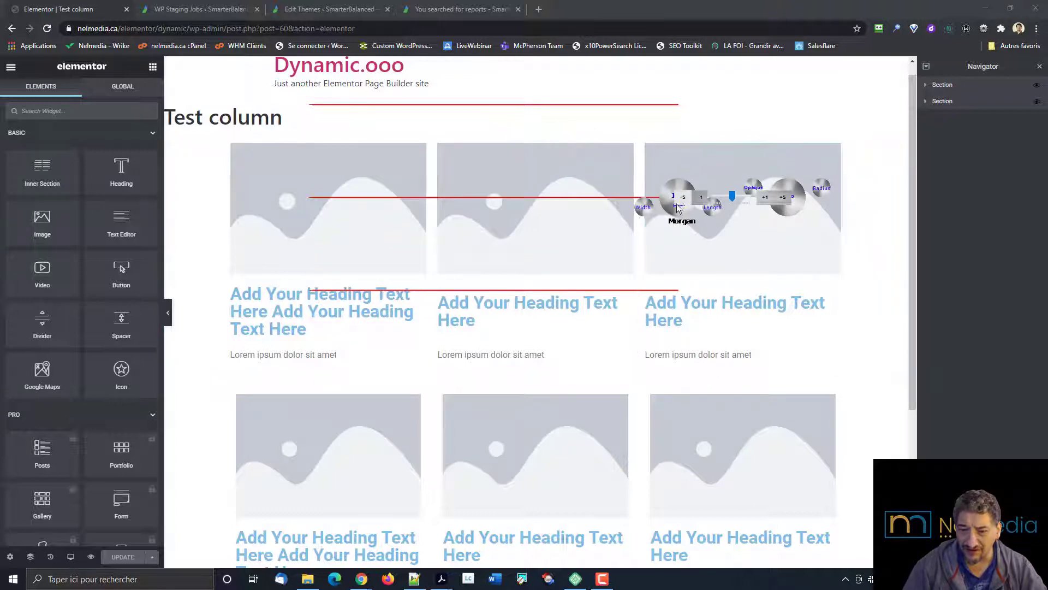
Step: Set the guide spacing to 229 px with the outer lines on the top edges of the two sections' images
{"action": "left_click_drag", "start_coordinate": [677, 207], "coordinate": [671, 247]}
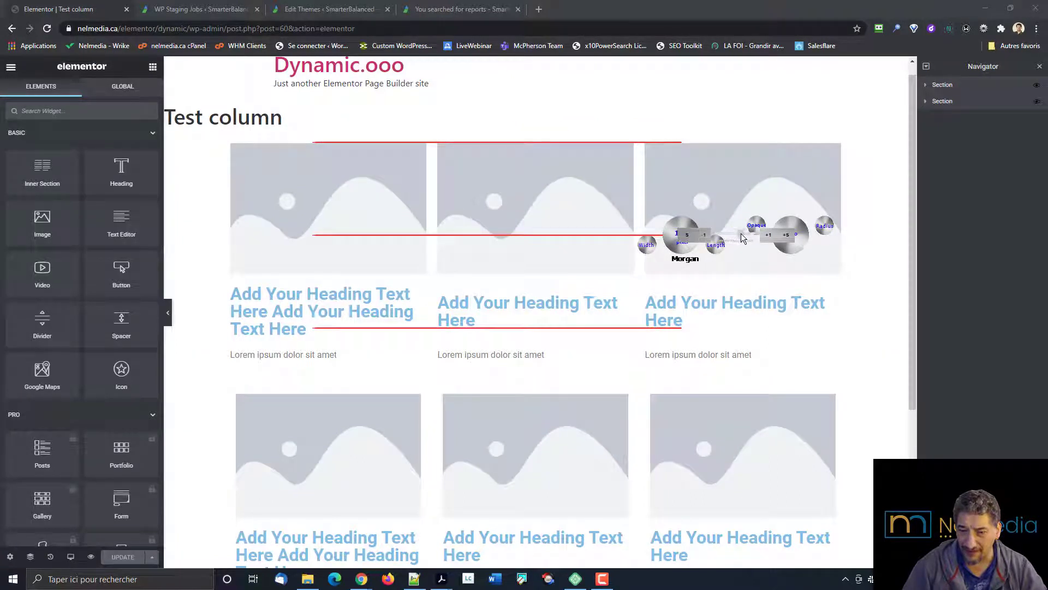
{"action": "left_click", "coordinate": [767, 237]}
{"action": "left_click", "coordinate": [750, 238]}
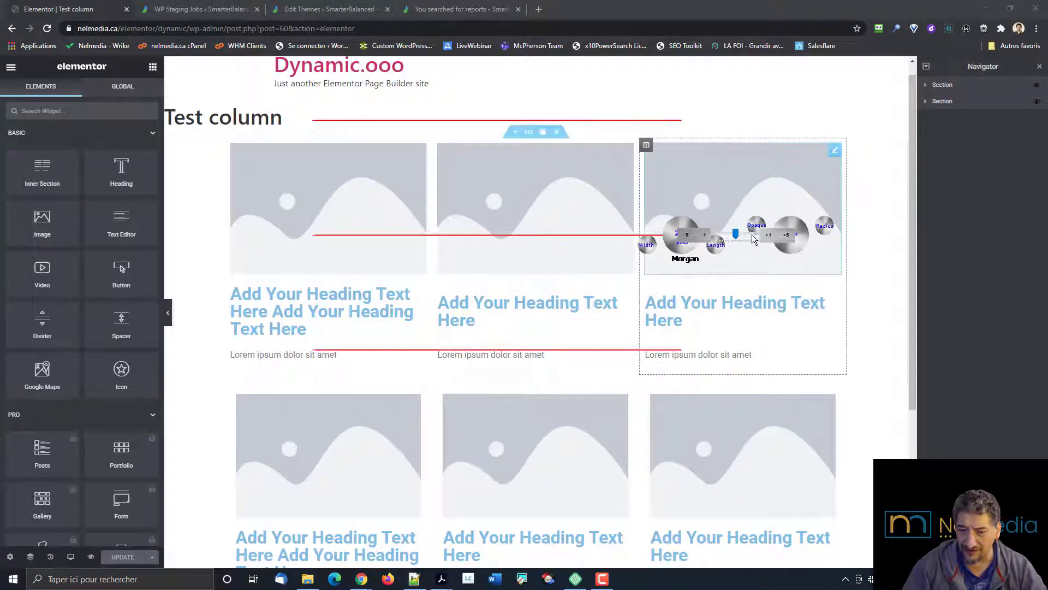
{"action": "left_click", "coordinate": [759, 244]}
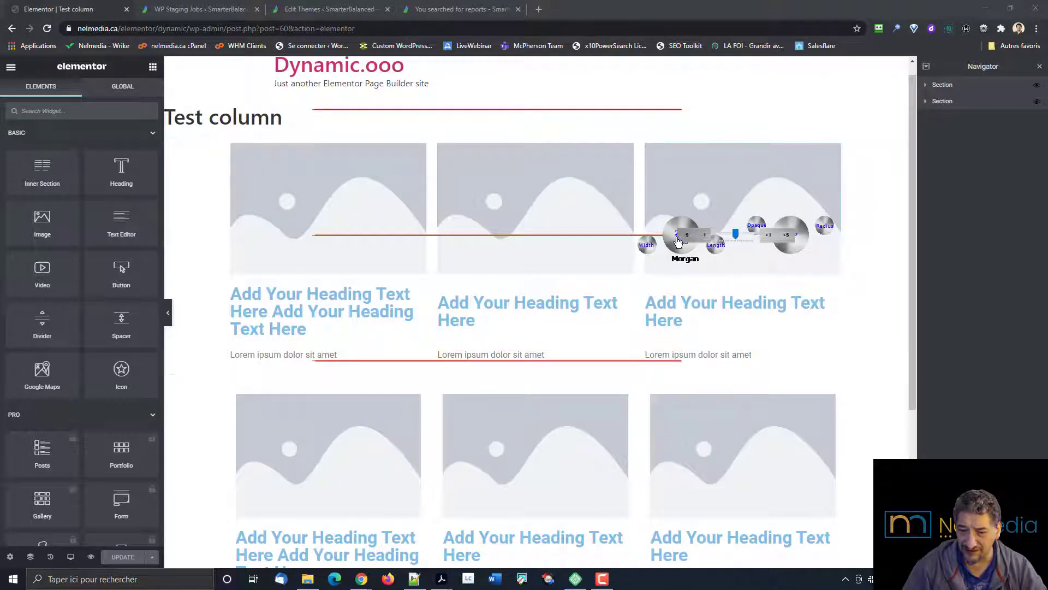
{"action": "left_click_drag", "start_coordinate": [677, 236], "coordinate": [675, 273]}
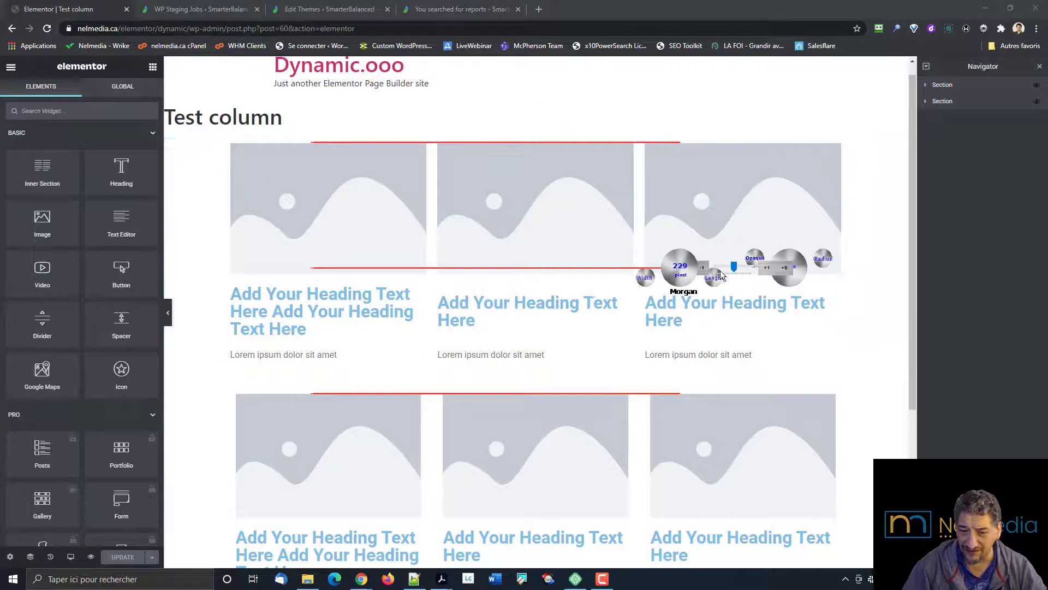
Step: Widen the guide spacing to 279 px and realign the upper line with the first section's image tops
{"action": "left_click", "coordinate": [762, 272]}
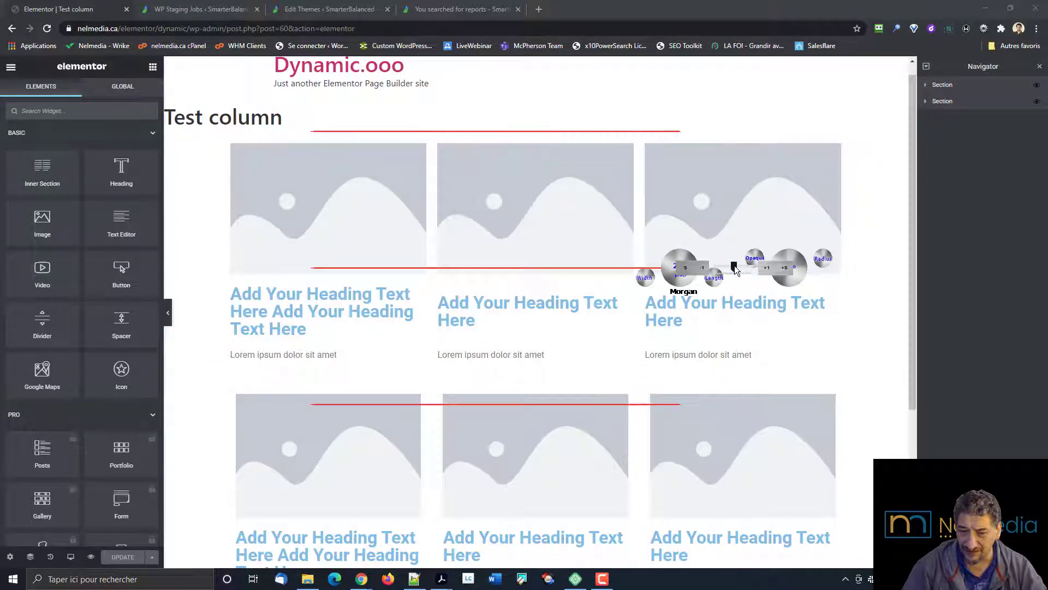
{"action": "left_click", "coordinate": [788, 274]}
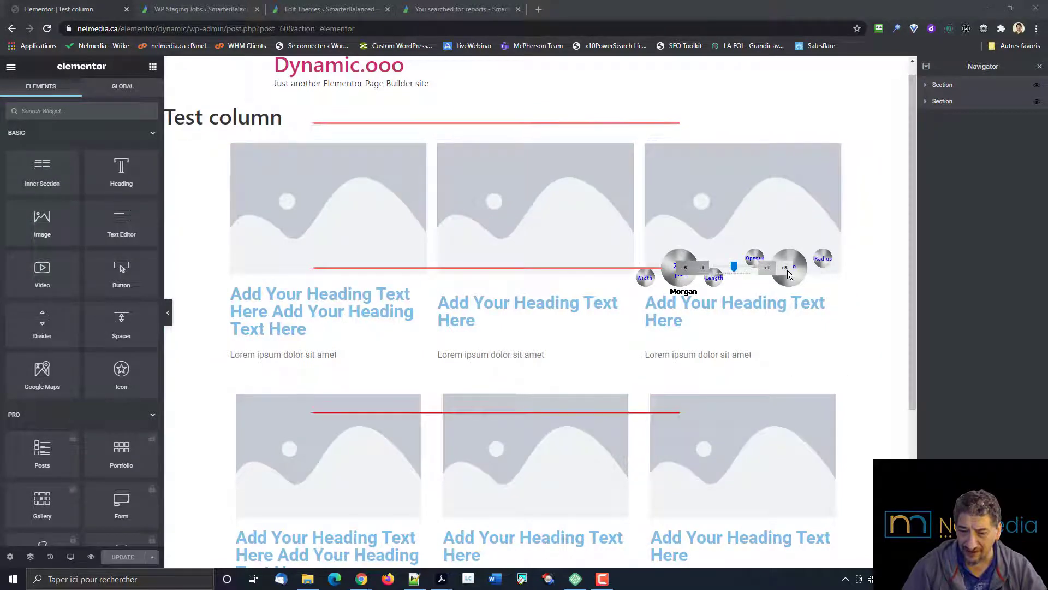
{"action": "left_click_drag", "start_coordinate": [680, 275], "coordinate": [665, 302]}
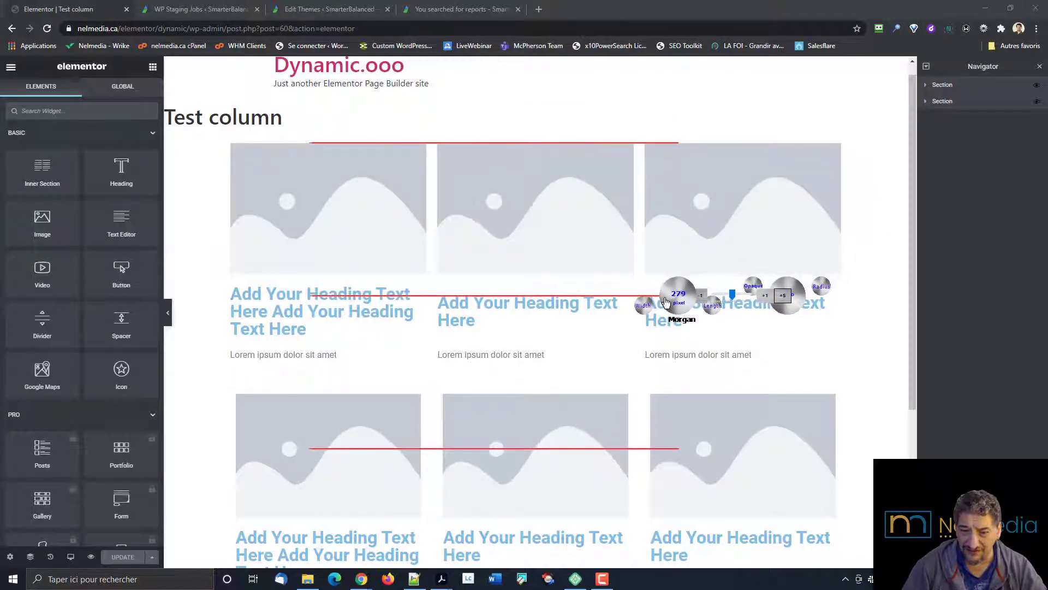
Step: Measure from image tops to headings with the guides, using 263 px spacing in the first section and 247 px in the second
{"action": "left_click", "coordinate": [699, 297]}
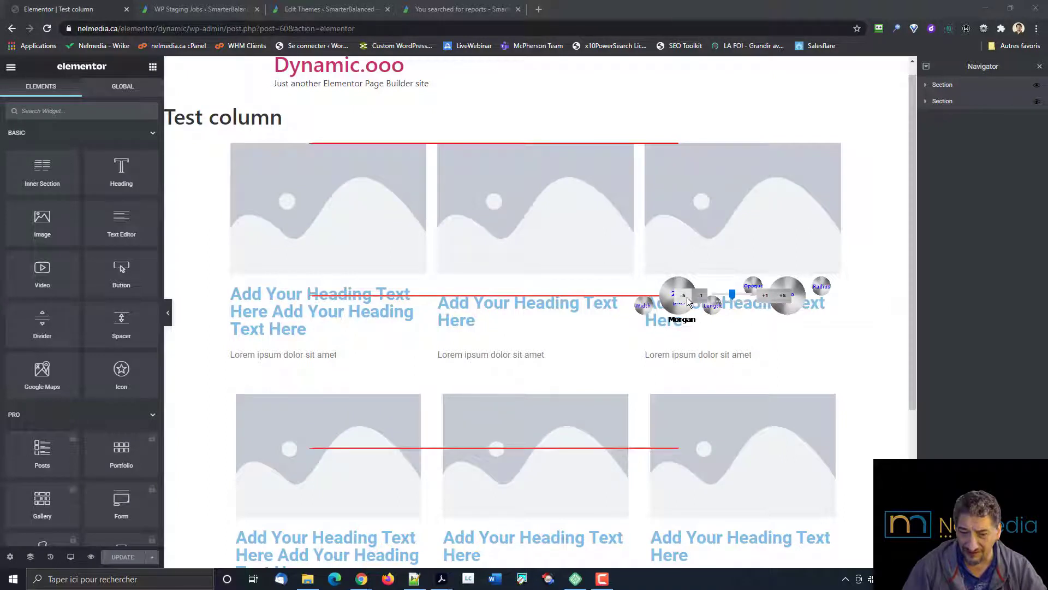
{"action": "left_click", "coordinate": [687, 298]}
{"action": "left_click", "coordinate": [687, 298]}
{"action": "left_click", "coordinate": [687, 296]}
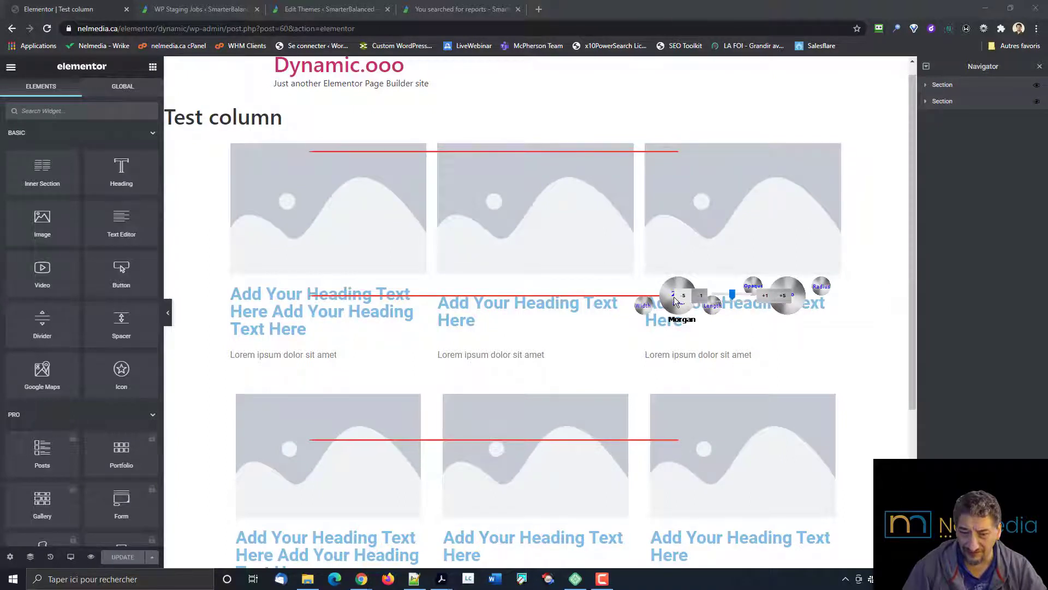
{"action": "left_click_drag", "start_coordinate": [666, 299], "coordinate": [668, 289]}
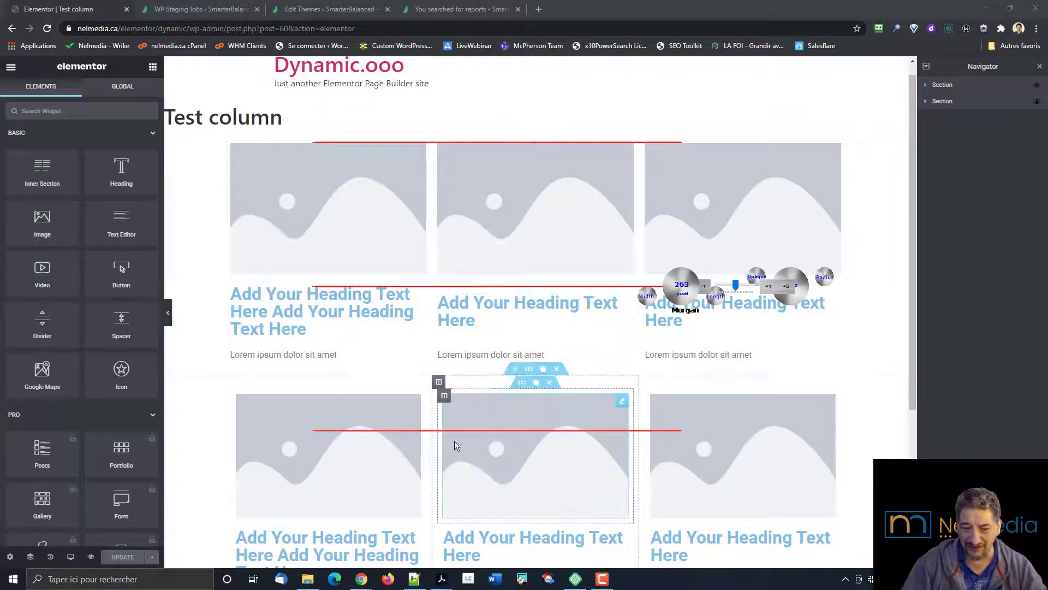
{"action": "scroll", "coordinate": [831, 318], "scroll_direction": "down", "scroll_amount": 4}
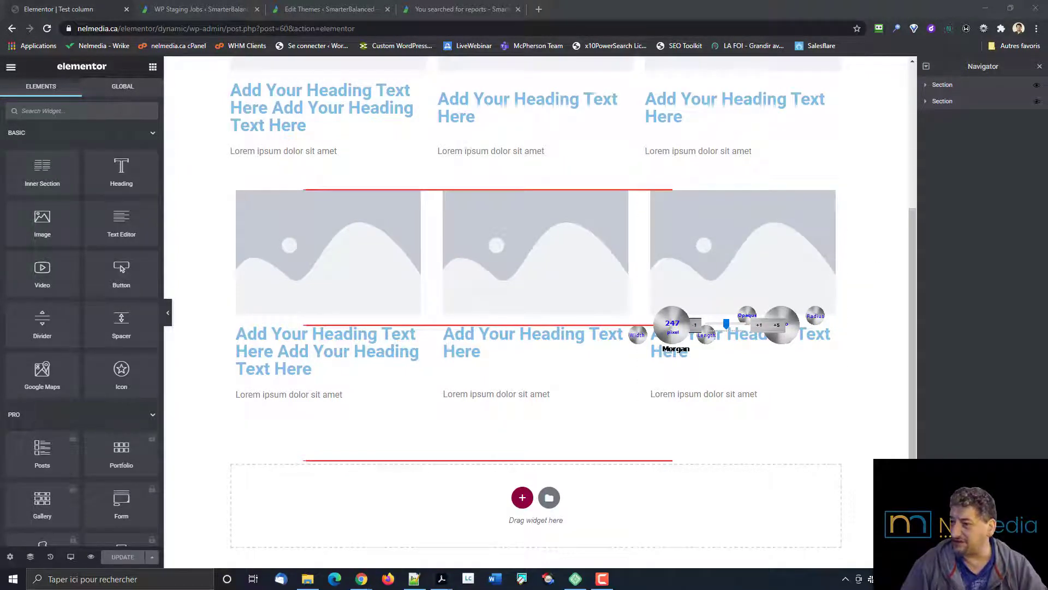
Step: Open the Screen Divider product page on iconico.com and close the on-screen divider
{"action": "left_click_drag", "start_coordinate": [588, 589], "coordinate": [480, 15]}
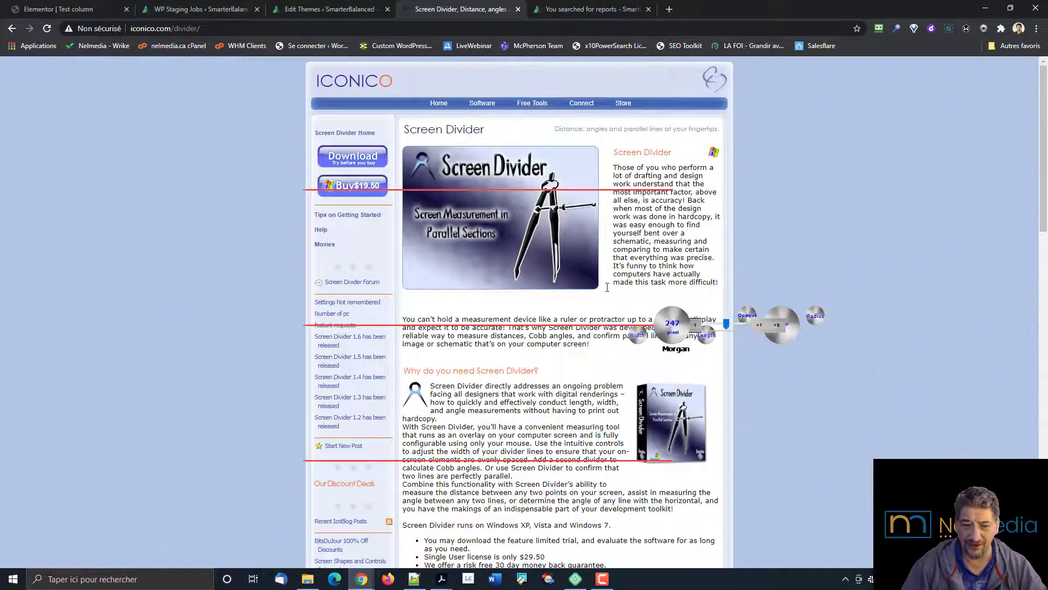
{"action": "scroll", "coordinate": [617, 305], "scroll_direction": "down", "scroll_amount": 4}
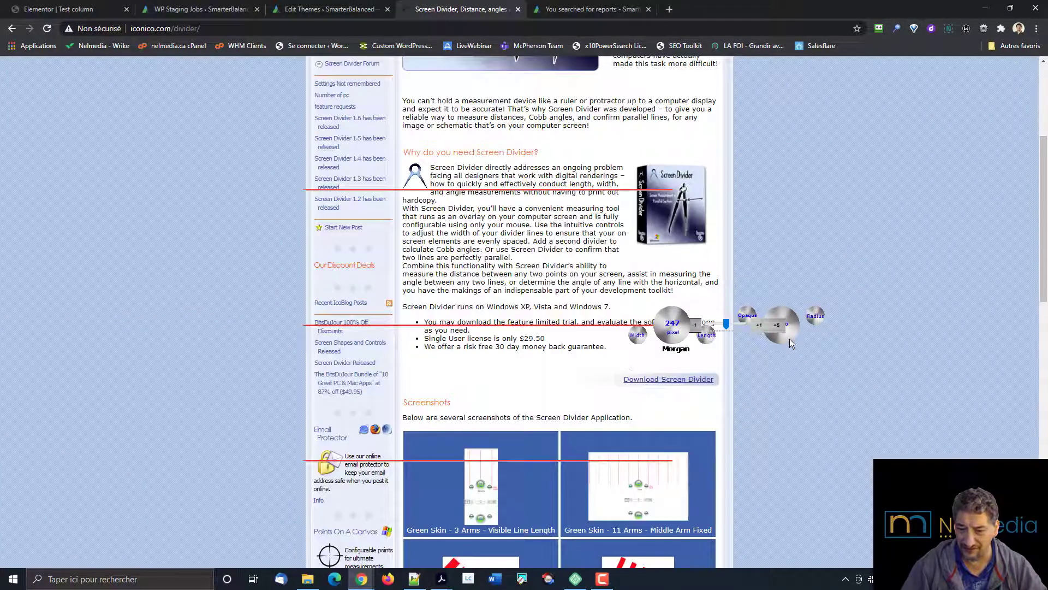
{"action": "right_click", "coordinate": [788, 338]}
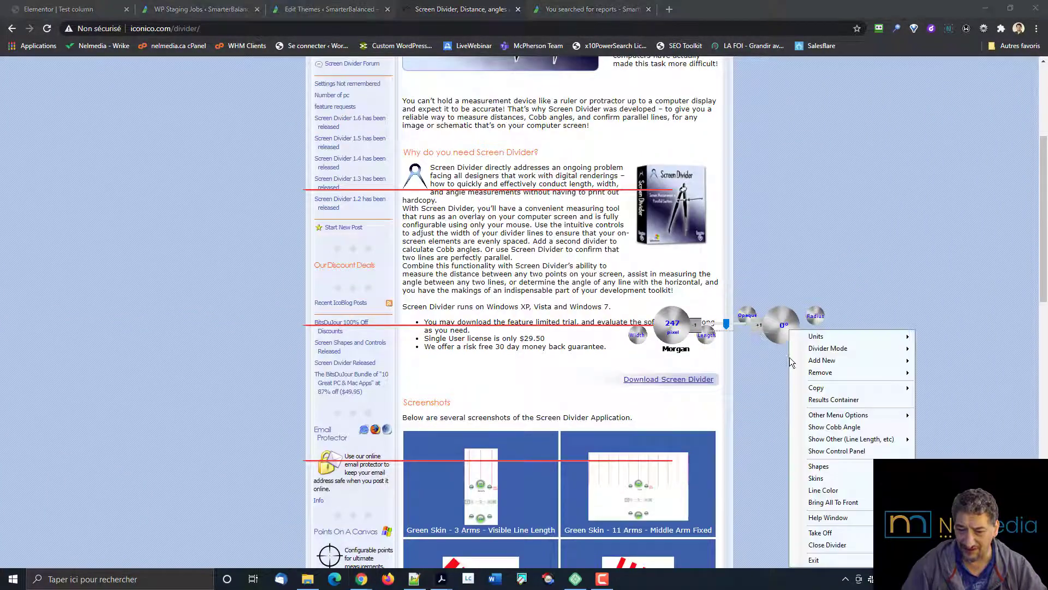
{"action": "left_click", "coordinate": [825, 546]}
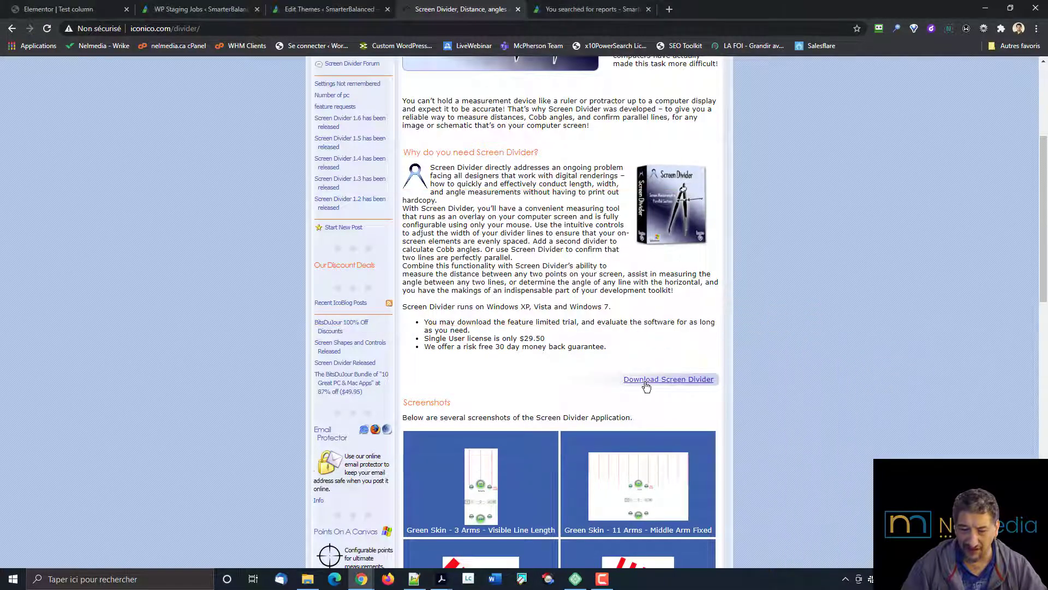
Step: Look through the Screen Divider page's description, license price, application screenshots, and download and purchase options
{"action": "scroll", "coordinate": [640, 391], "scroll_direction": "down", "scroll_amount": 2}
{"action": "scroll", "coordinate": [513, 353], "scroll_direction": "up", "scroll_amount": 5}
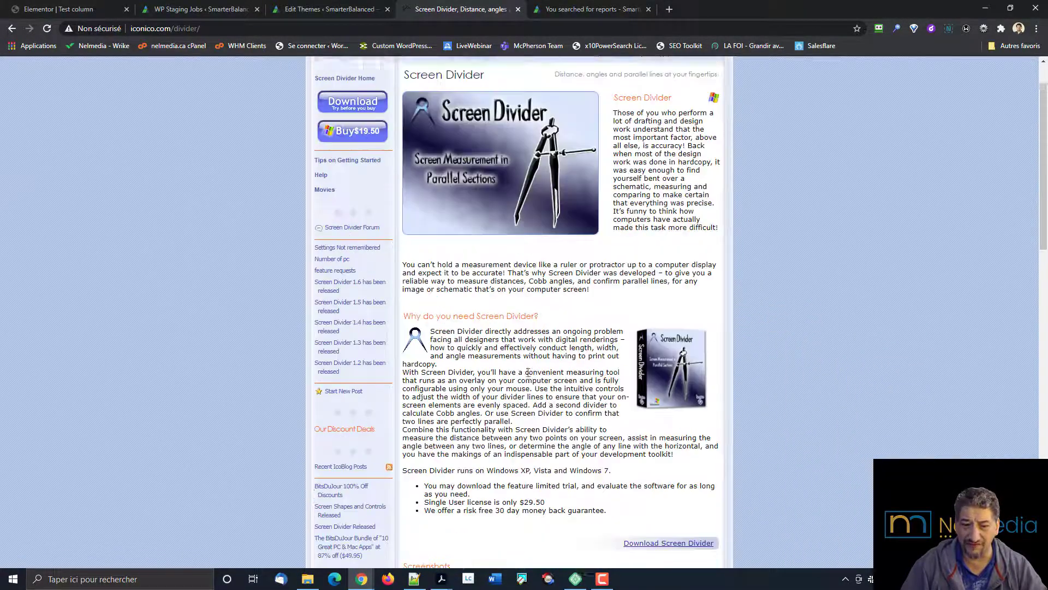
{"action": "scroll", "coordinate": [529, 372], "scroll_direction": "up", "scroll_amount": 1}
{"action": "scroll", "coordinate": [522, 382], "scroll_direction": "down", "scroll_amount": 5}
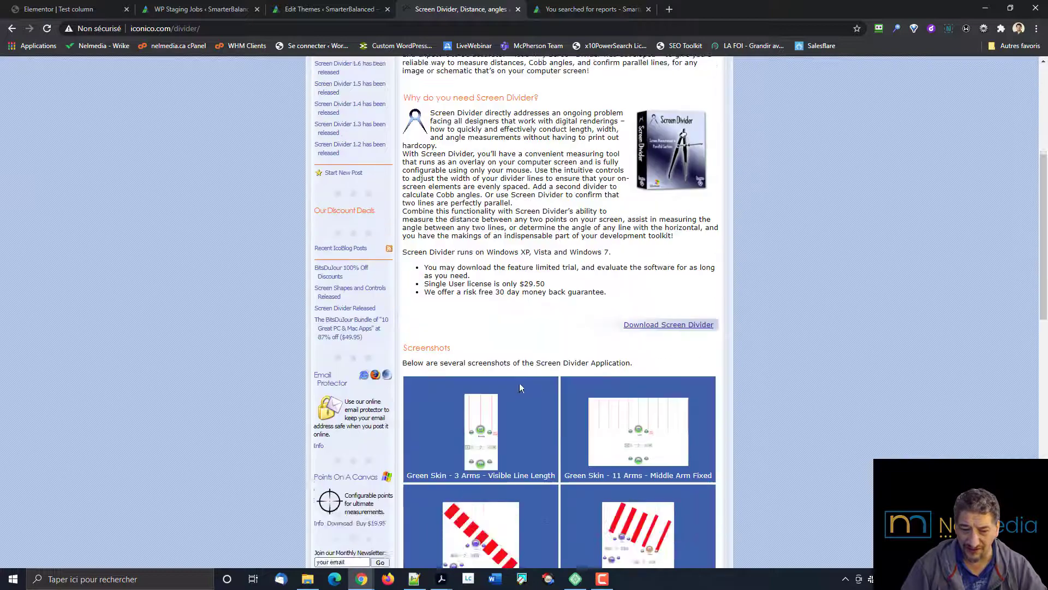
{"action": "scroll", "coordinate": [519, 386], "scroll_direction": "down", "scroll_amount": 12}
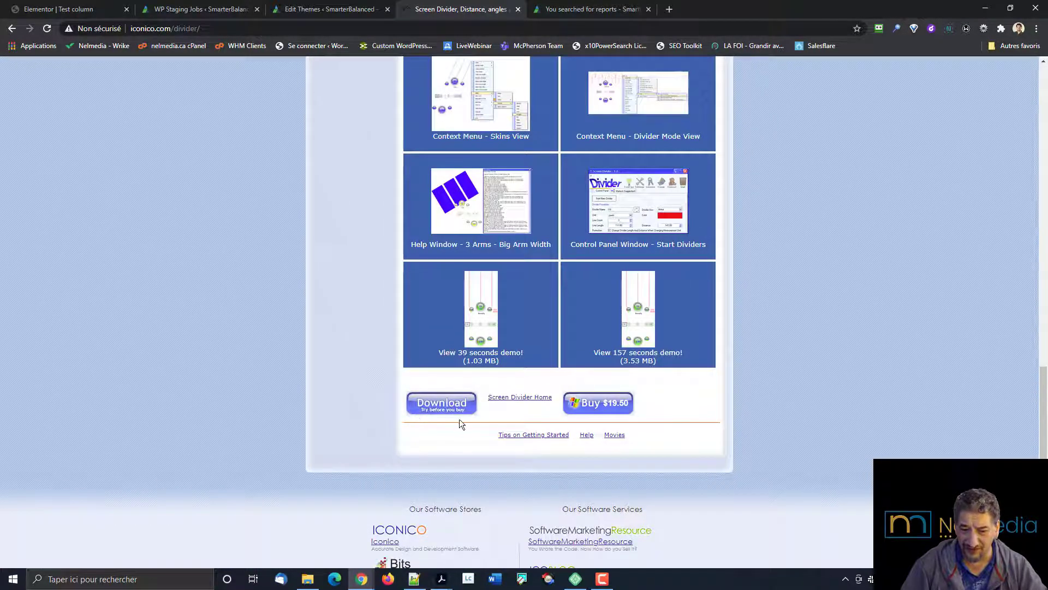
{"action": "scroll", "coordinate": [480, 429], "scroll_direction": "up", "scroll_amount": 15}
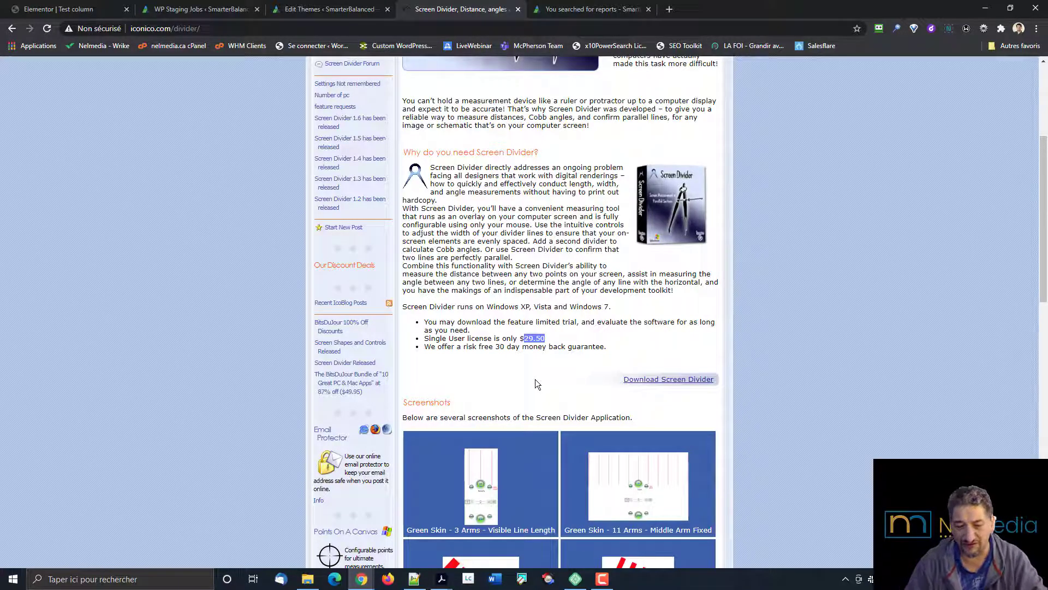
{"action": "scroll", "coordinate": [535, 379], "scroll_direction": "down", "scroll_amount": 5}
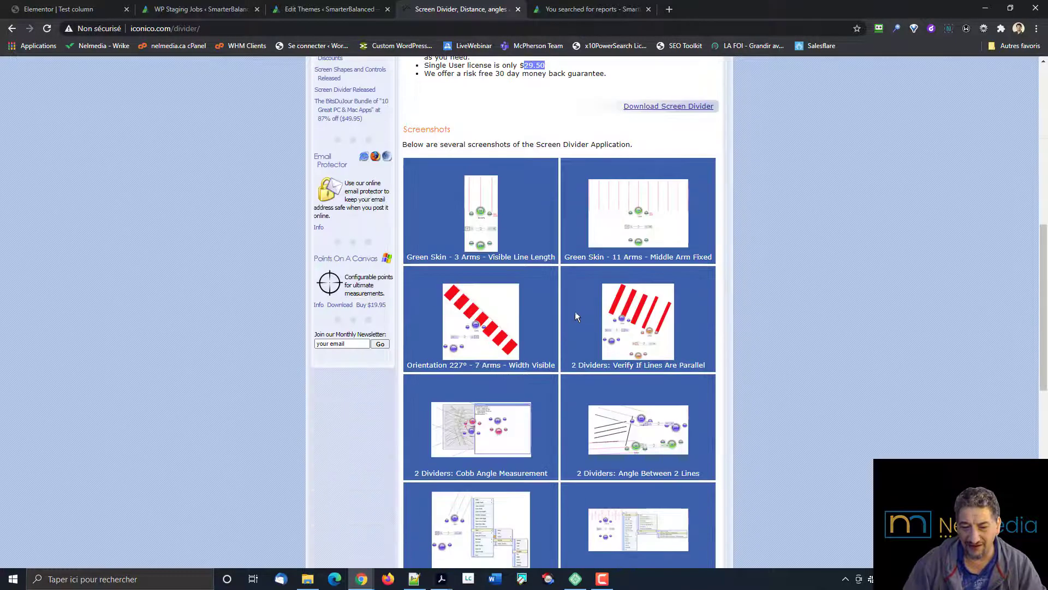
{"action": "scroll", "coordinate": [578, 326], "scroll_direction": "down", "scroll_amount": 4}
{"action": "scroll", "coordinate": [628, 321], "scroll_direction": "down", "scroll_amount": 5}
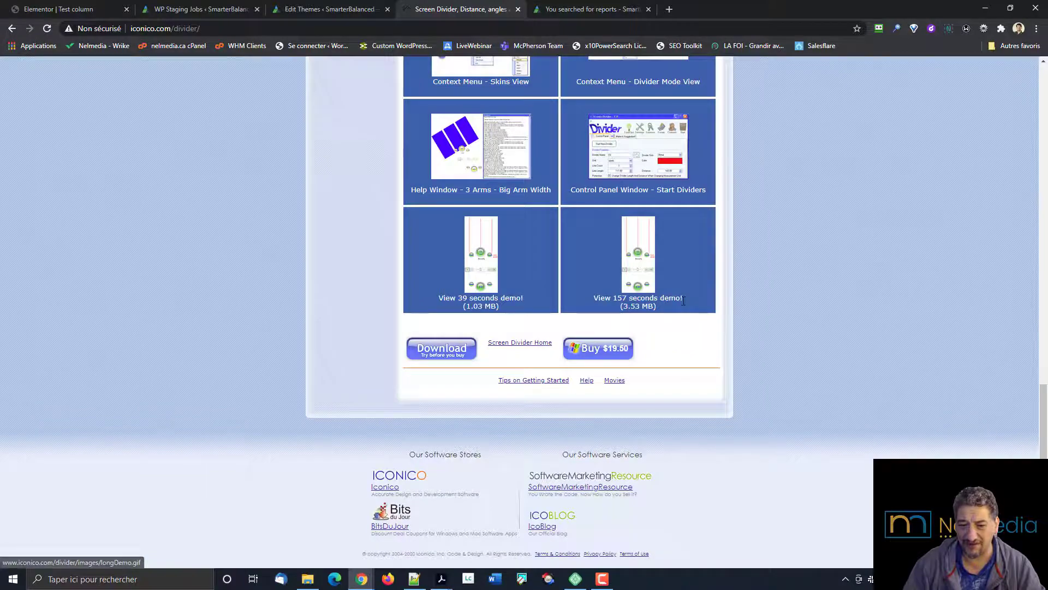
{"action": "scroll", "coordinate": [683, 301], "scroll_direction": "up", "scroll_amount": 15}
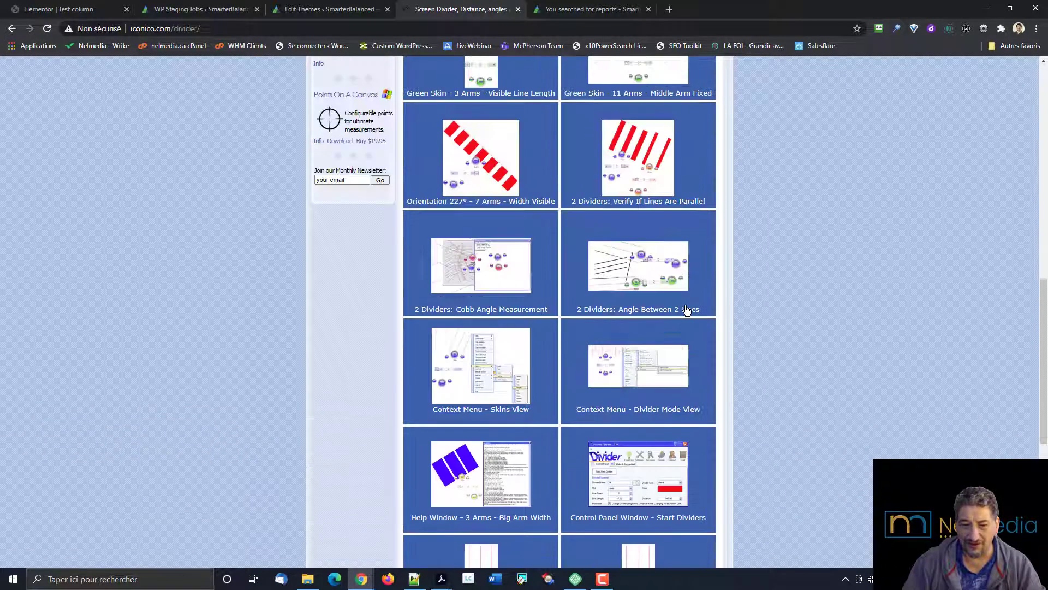
{"action": "scroll", "coordinate": [544, 288], "scroll_direction": "down", "scroll_amount": 12}
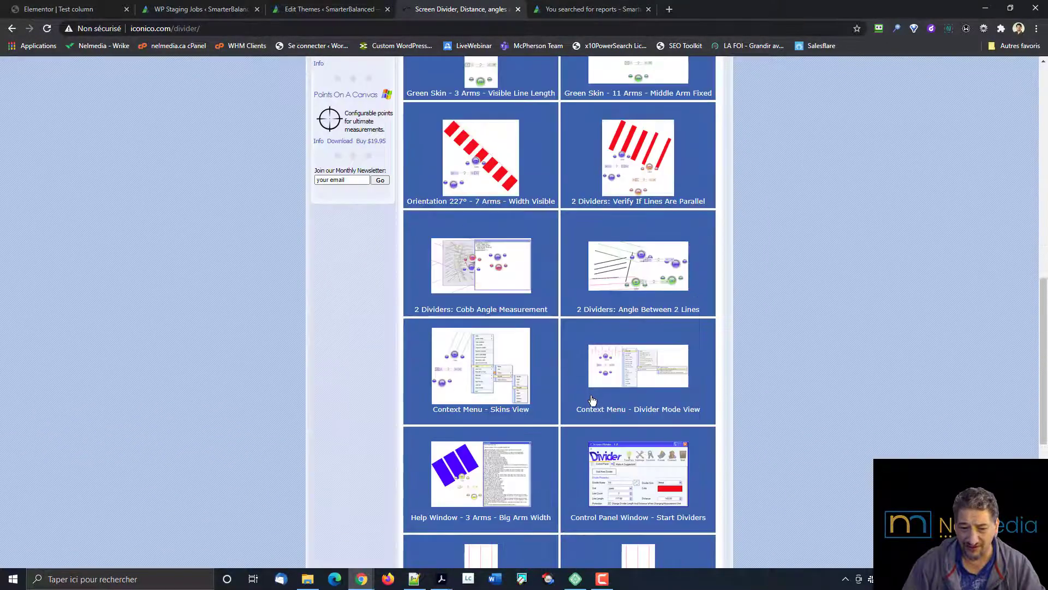
Step: Open the Screen Divider purchase page and switch the country from Canada to United States to check the price
{"action": "left_click", "coordinate": [617, 410]}
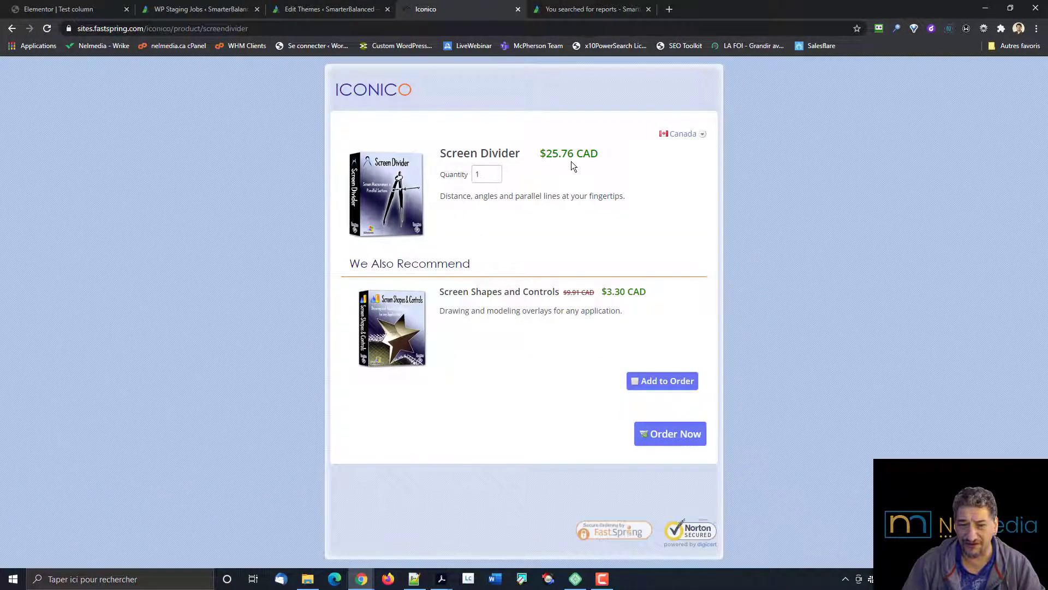
{"action": "left_click_drag", "start_coordinate": [599, 155], "coordinate": [551, 155]}
{"action": "left_click", "coordinate": [704, 135]}
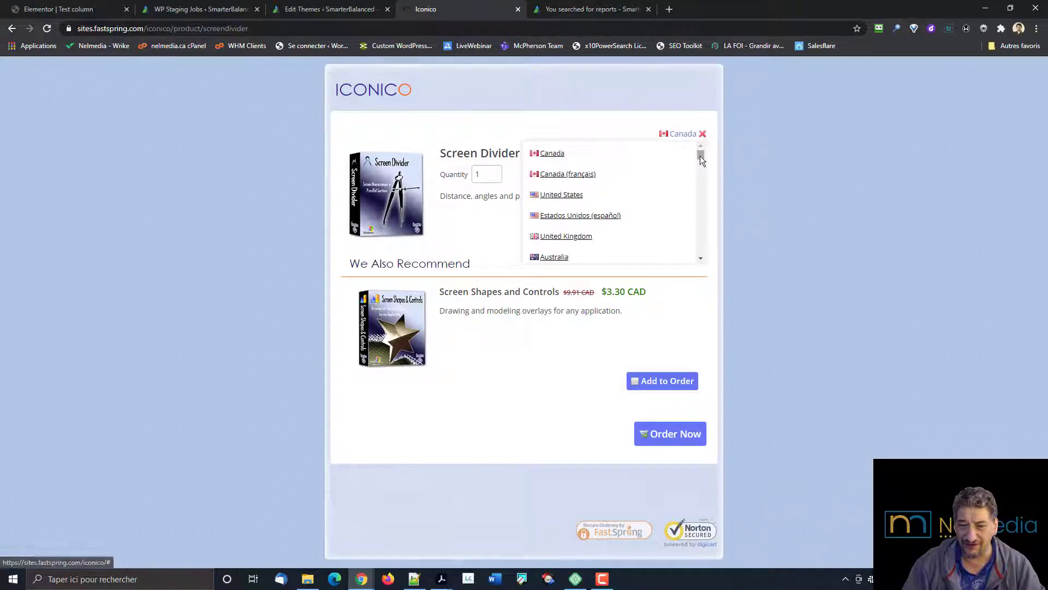
{"action": "left_click", "coordinate": [586, 195]}
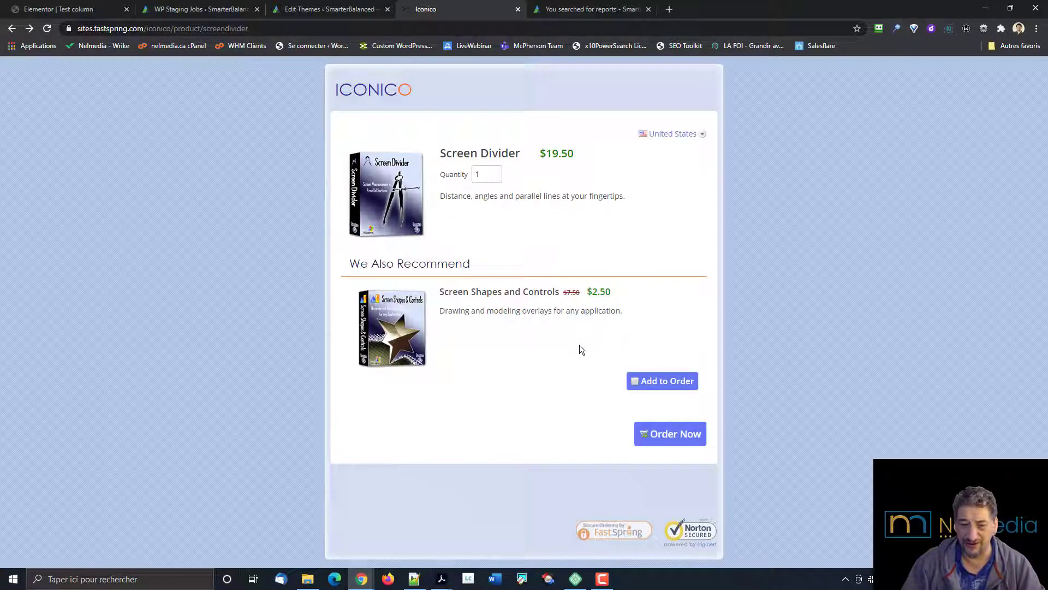
Step: Return to the Screen Divider product page and review its description and screenshots again
{"action": "left_click", "coordinate": [12, 28]}
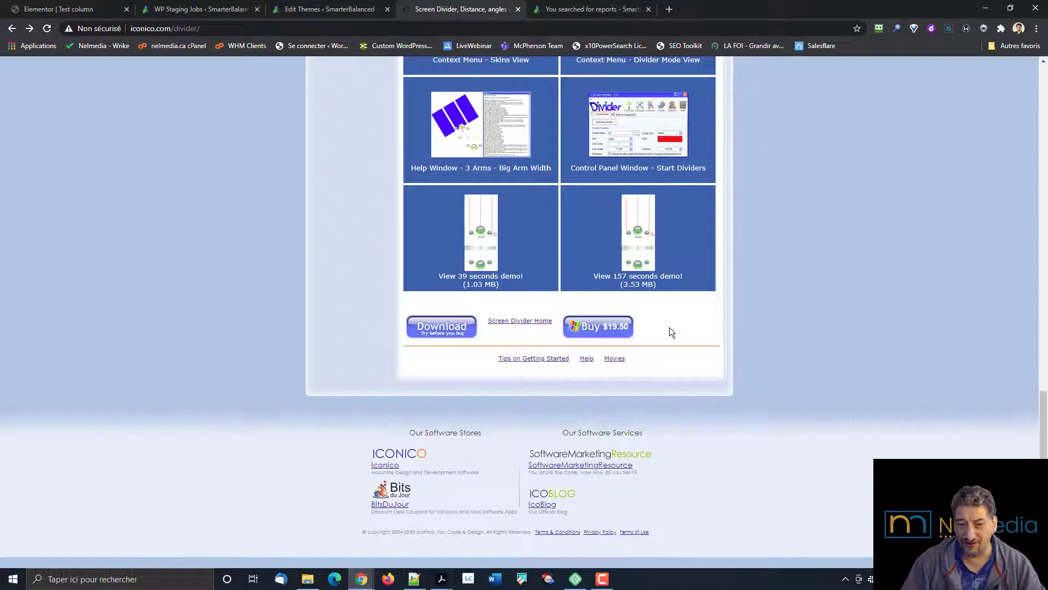
{"action": "scroll", "coordinate": [672, 332], "scroll_direction": "up", "scroll_amount": 15}
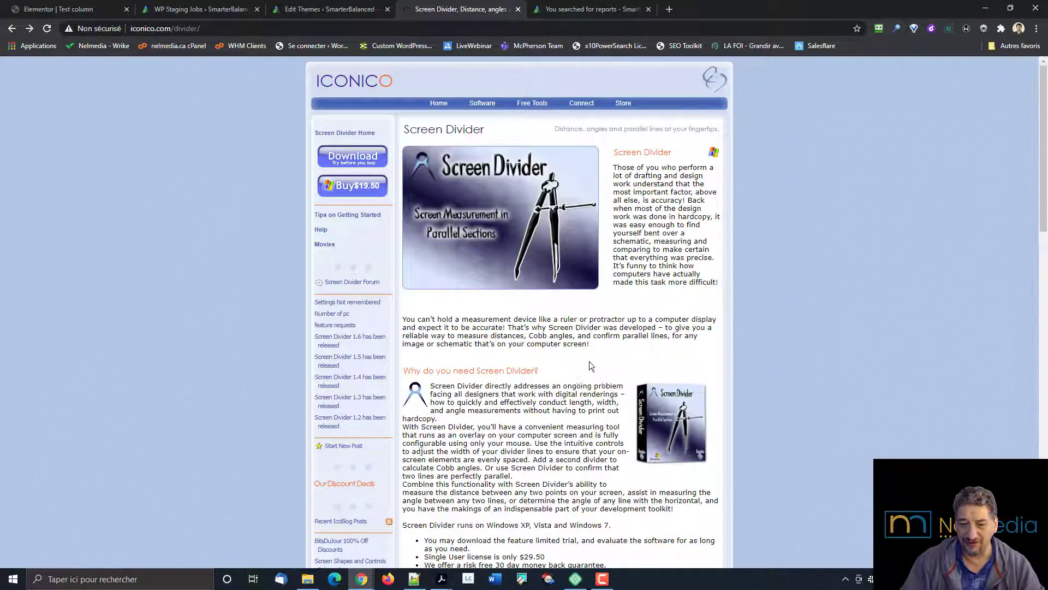
{"action": "scroll", "coordinate": [589, 361], "scroll_direction": "down", "scroll_amount": 15}
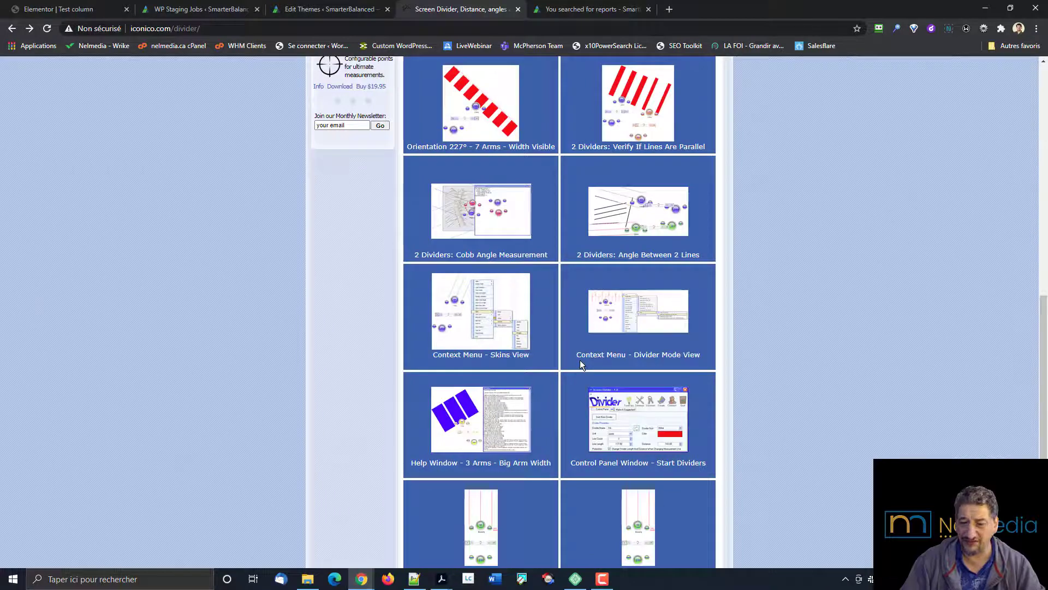